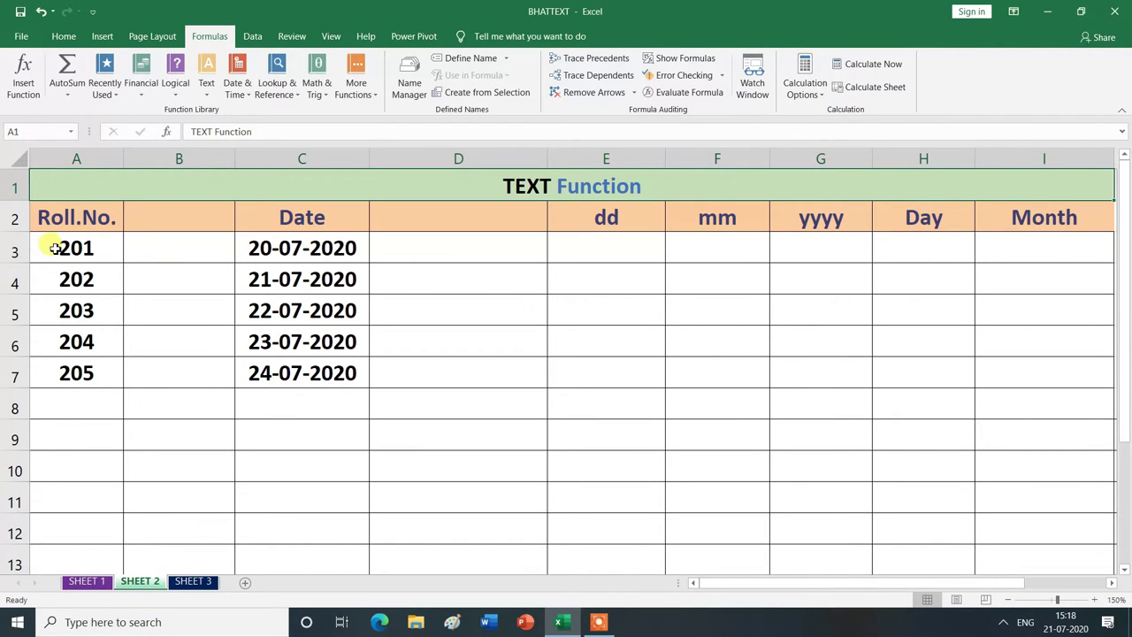
- Enter =TEXT(A3,"0000") in B3 to show roll number 201 as 0201
left_click(158, 253)
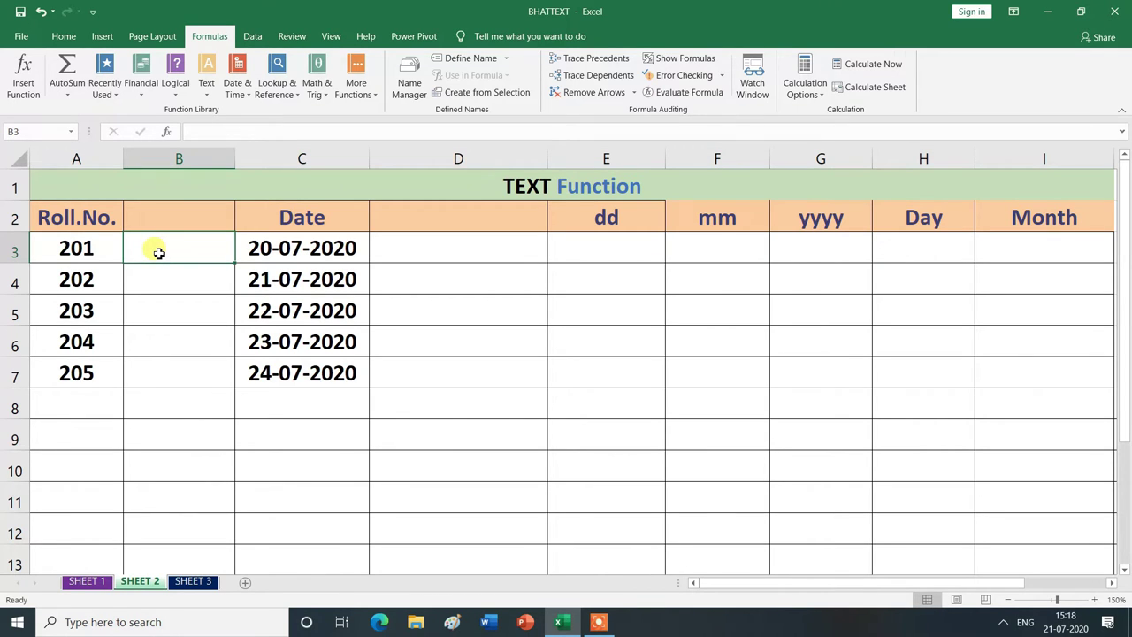
type("=")
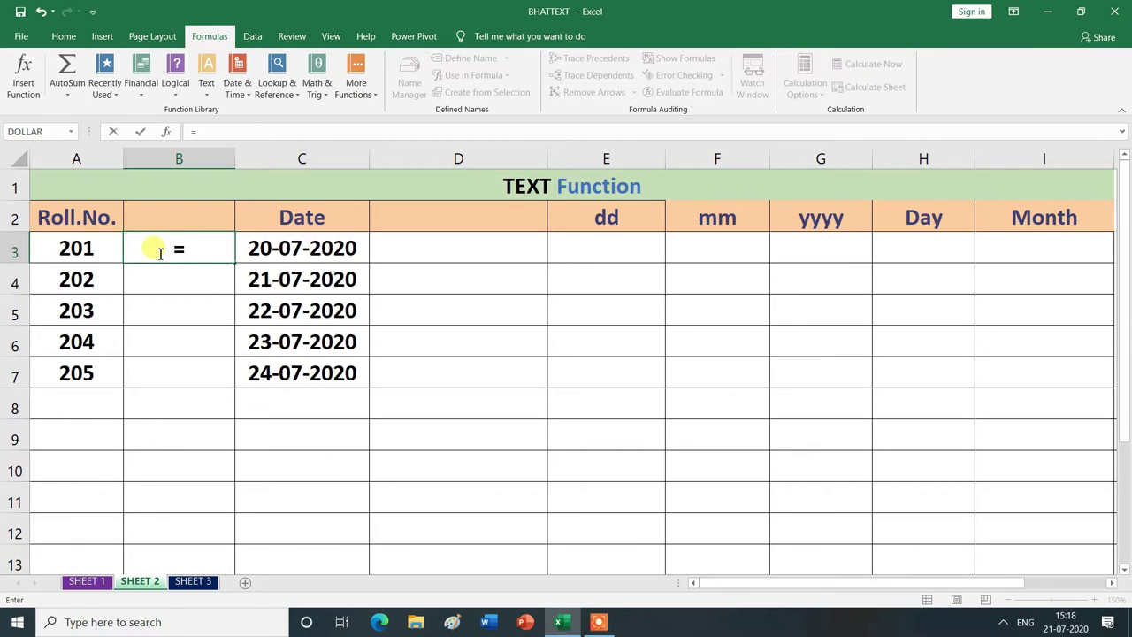
type("te")
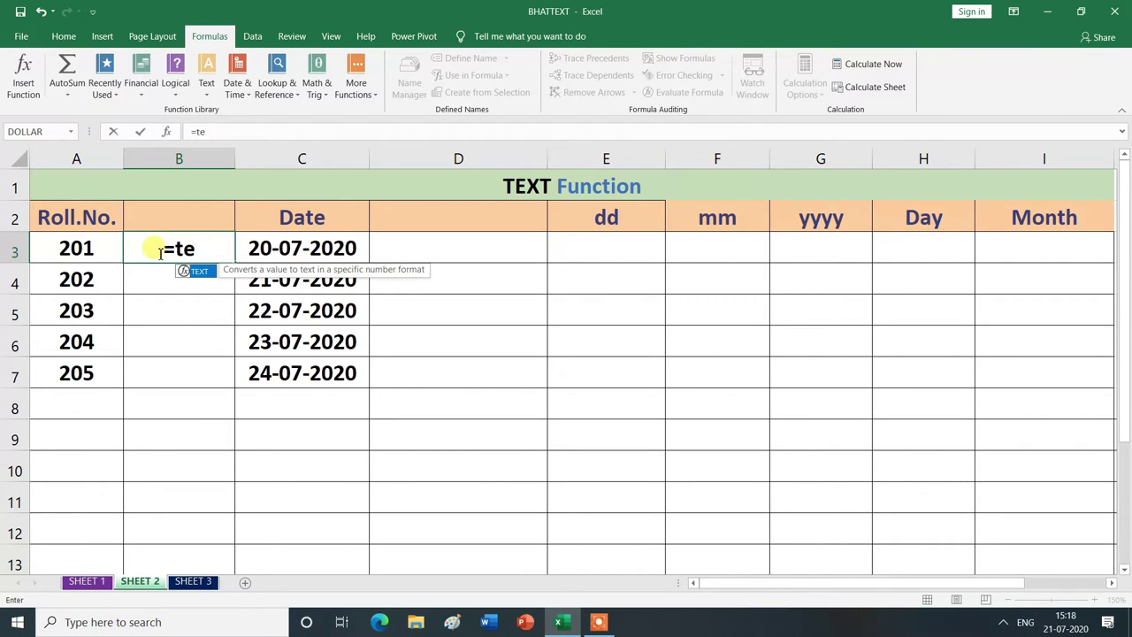
key("Tab")
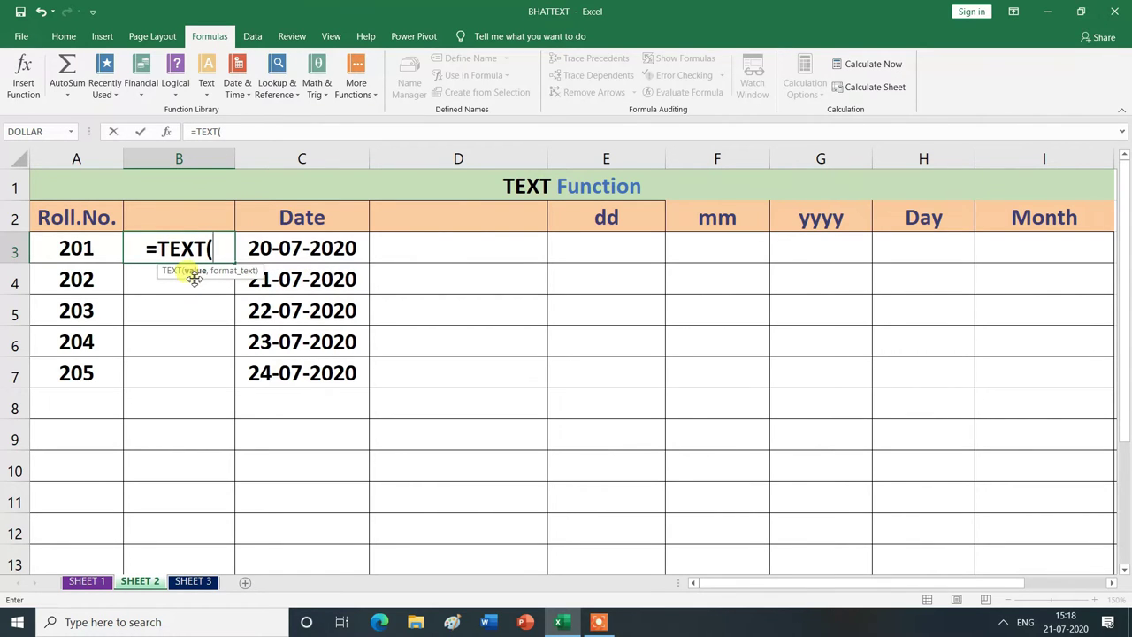
left_click(78, 248)
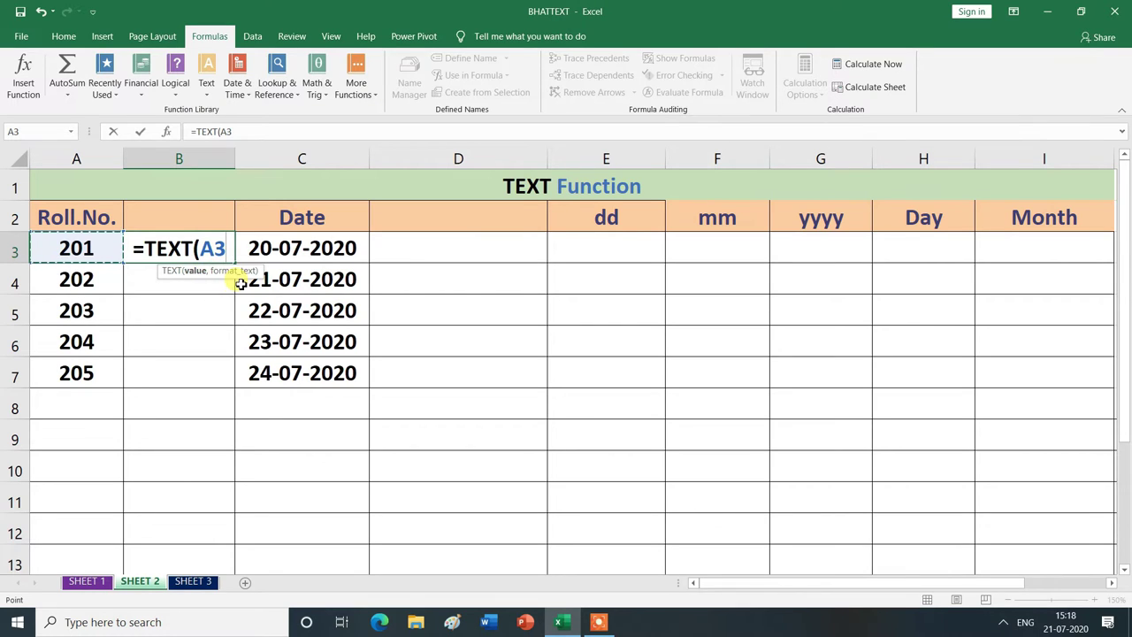
type(",")
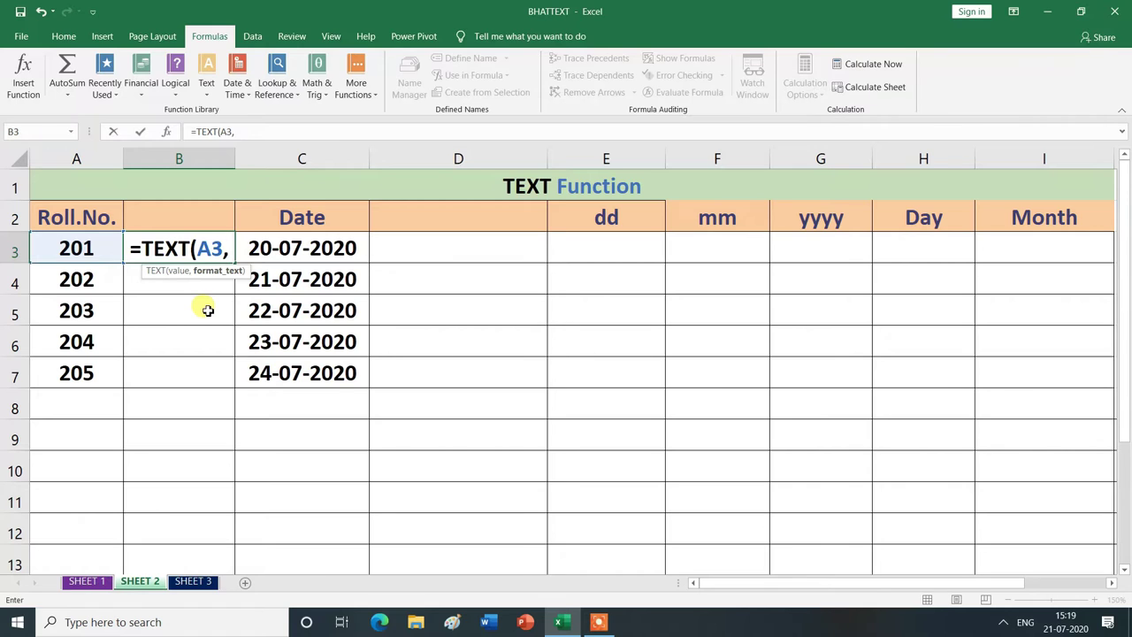
type("\"")
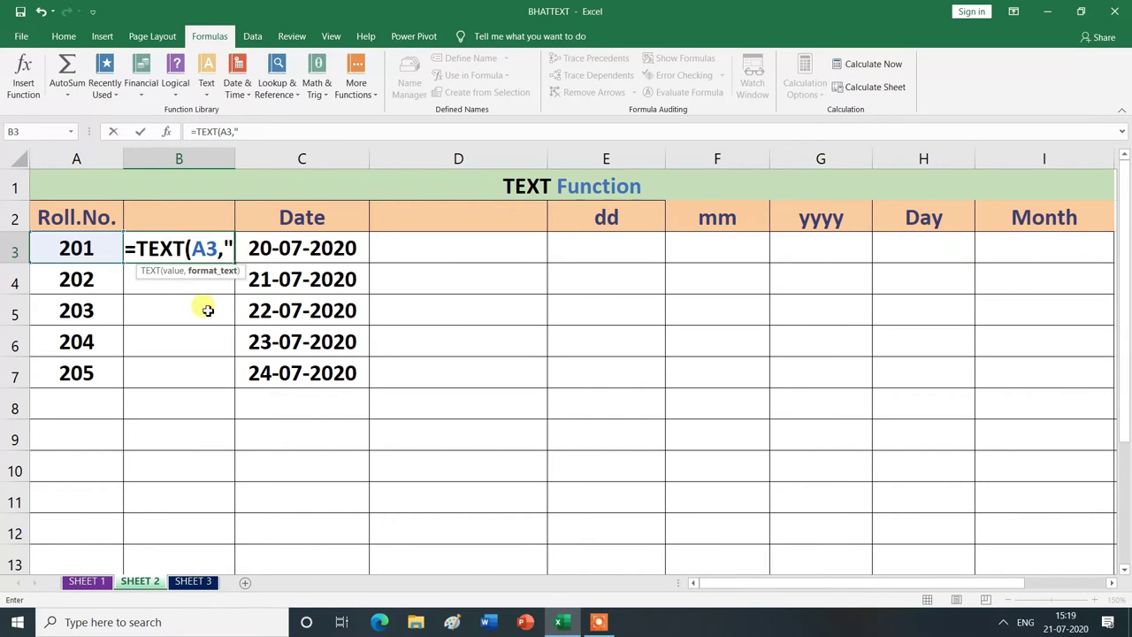
type("0000")
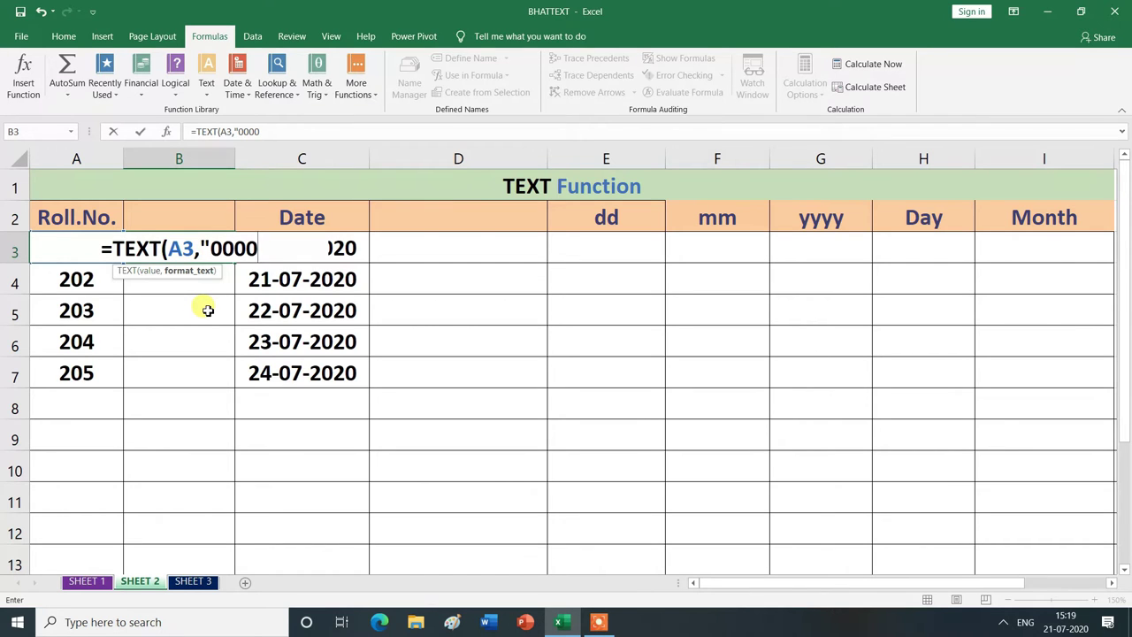
type("\"")
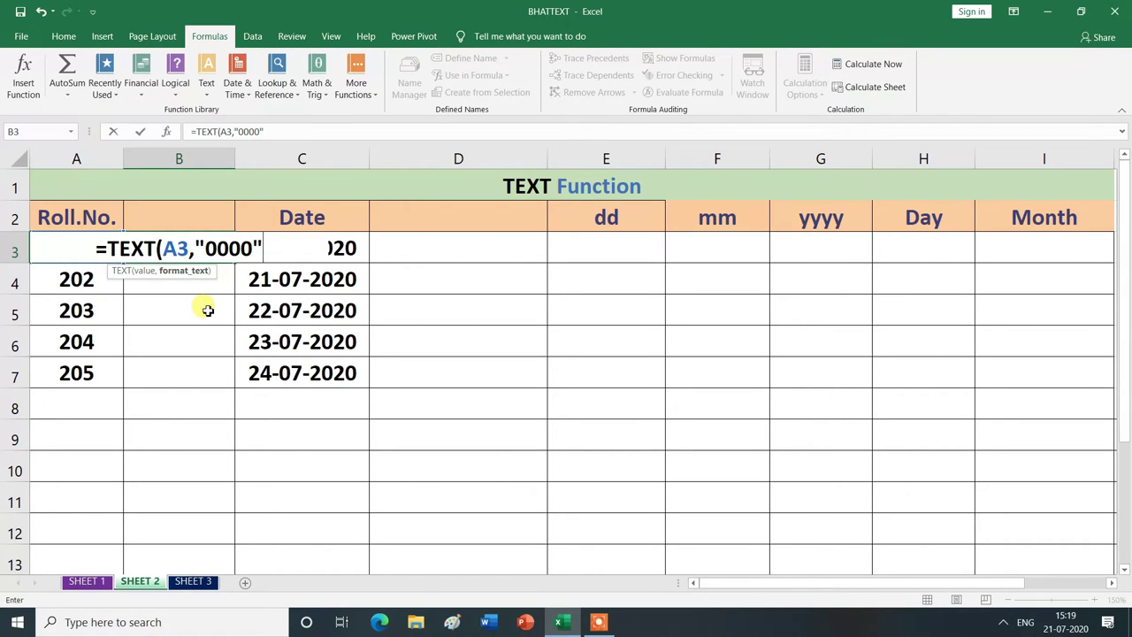
type(")")
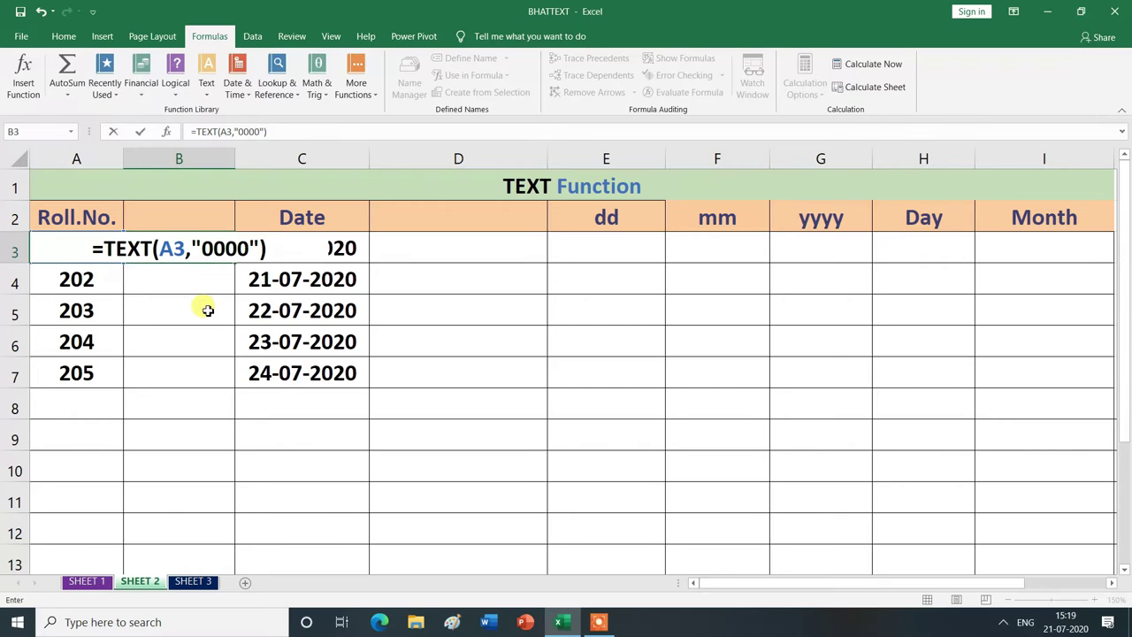
key("Return")
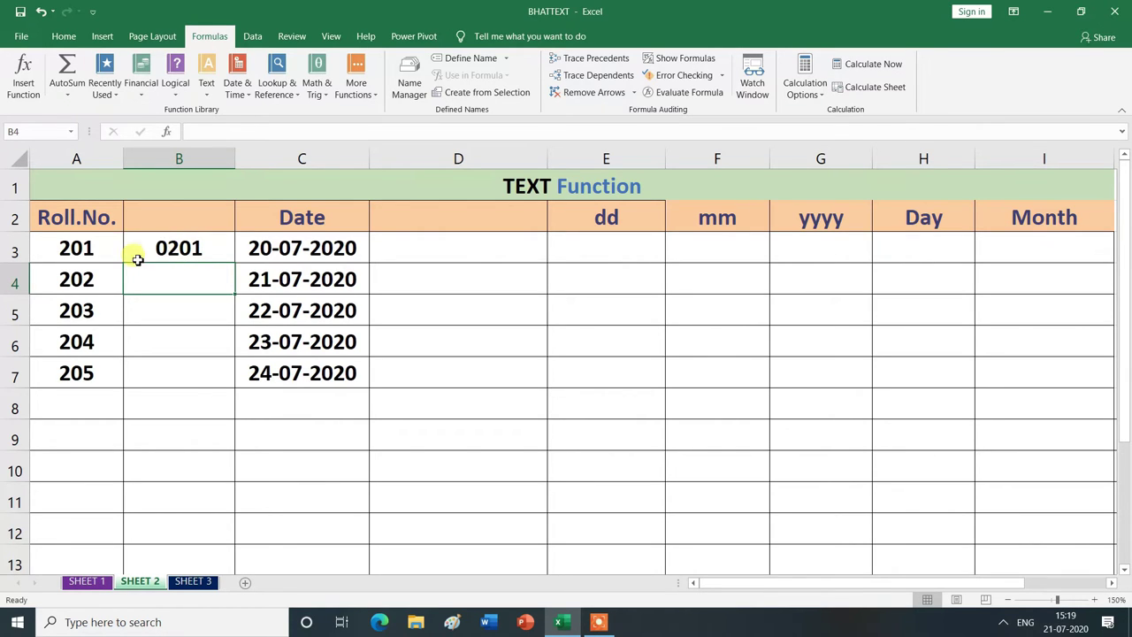
- Fill the four-digit padding formula from B3 down to B7
left_click(211, 248)
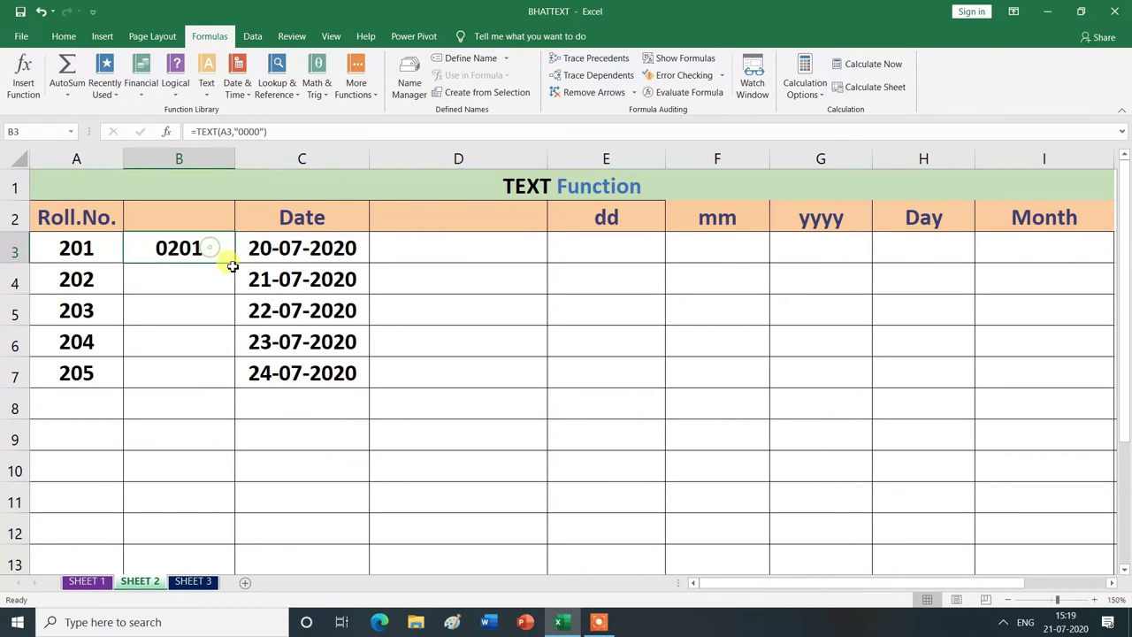
left_click_drag(232, 261, 228, 376)
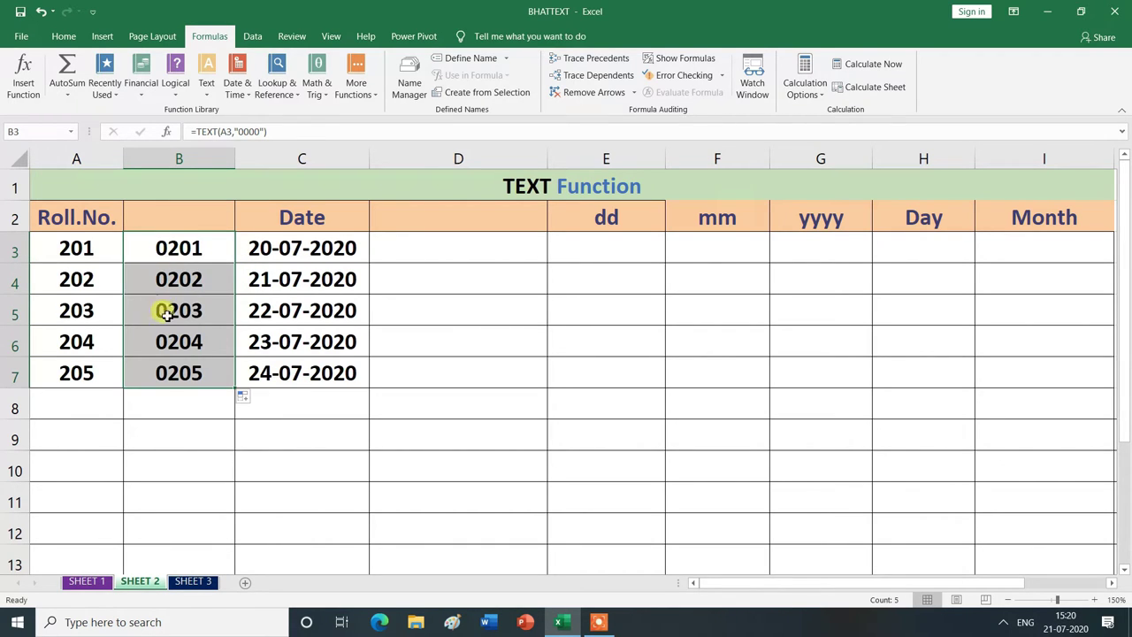
left_click(153, 414)
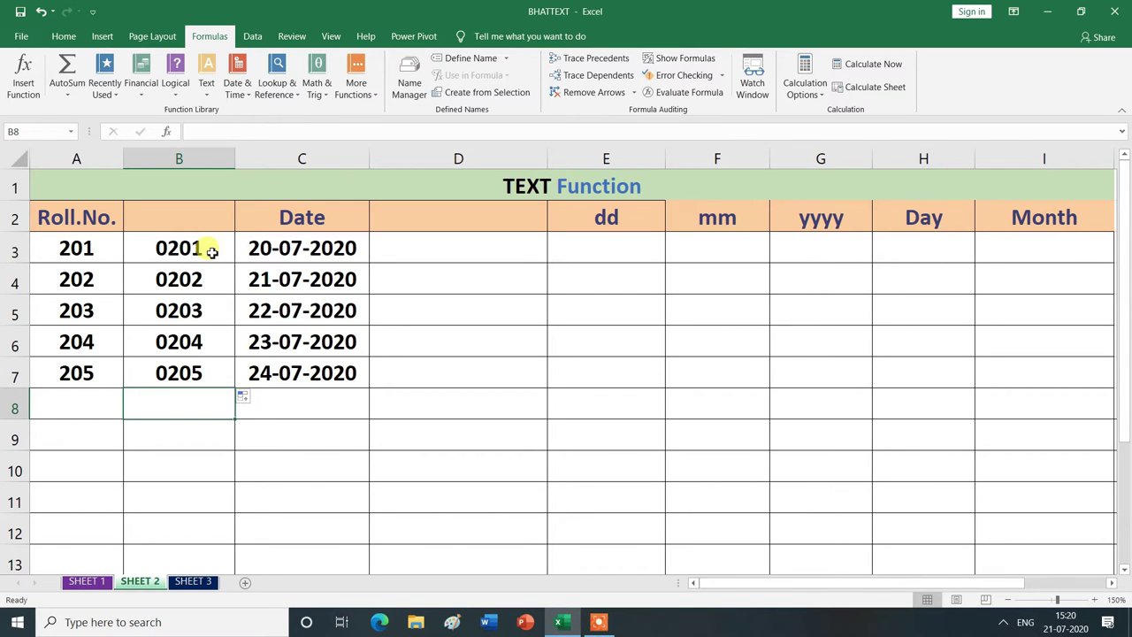
- Change B3's format to "00000" and refill B3:B7, showing 00201 through 00205
double_click(212, 251)
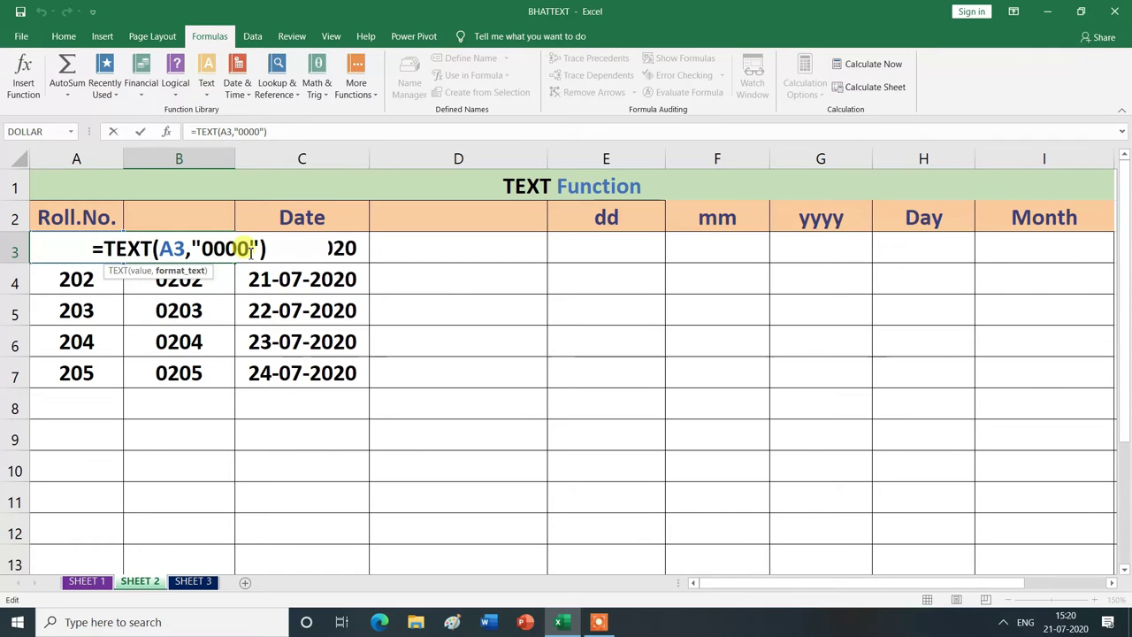
type("0")
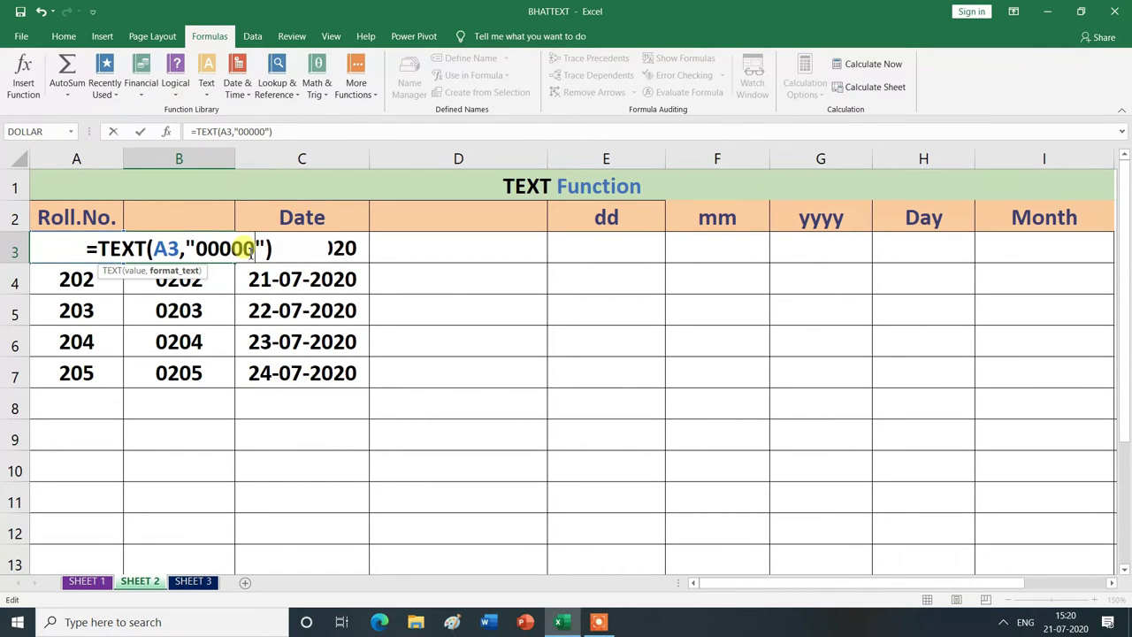
key("Return")
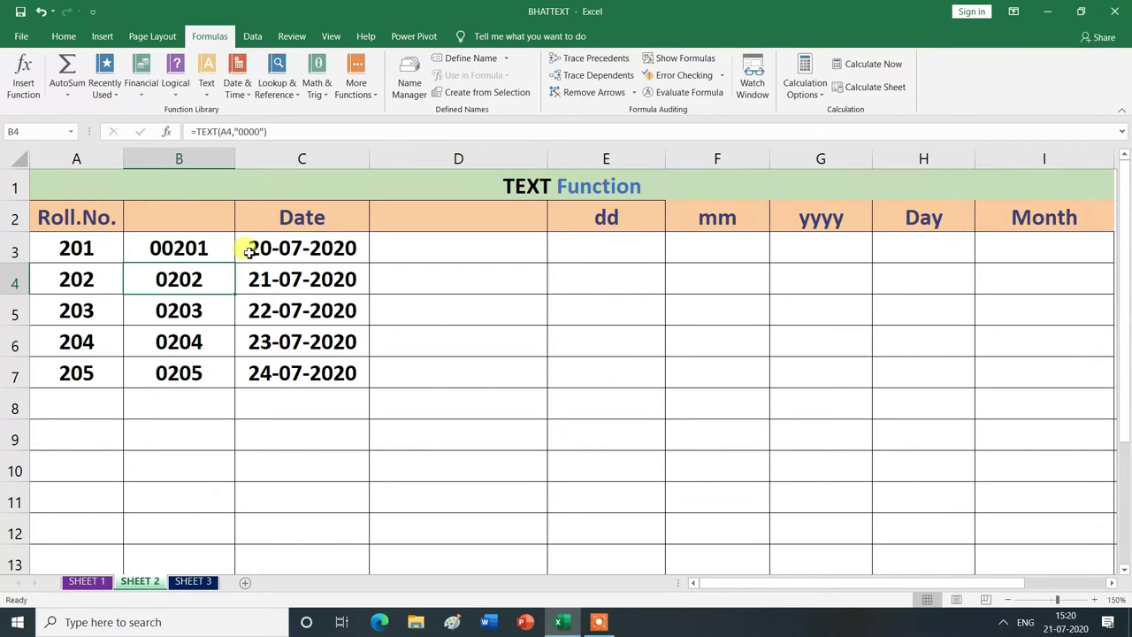
left_click(223, 252)
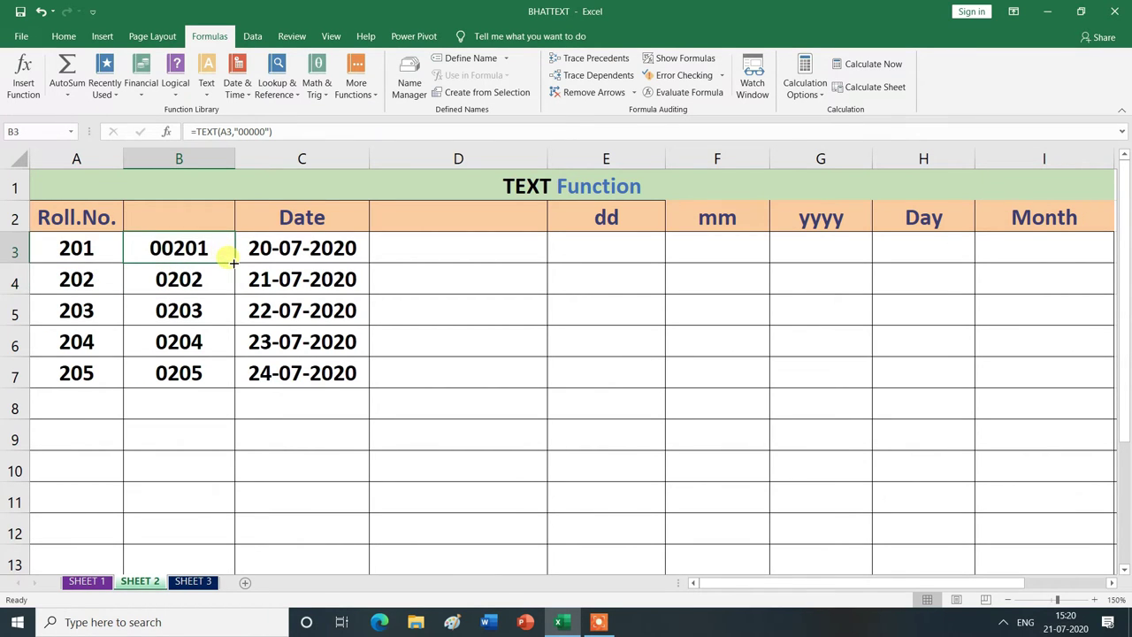
left_click_drag(235, 262, 230, 381)
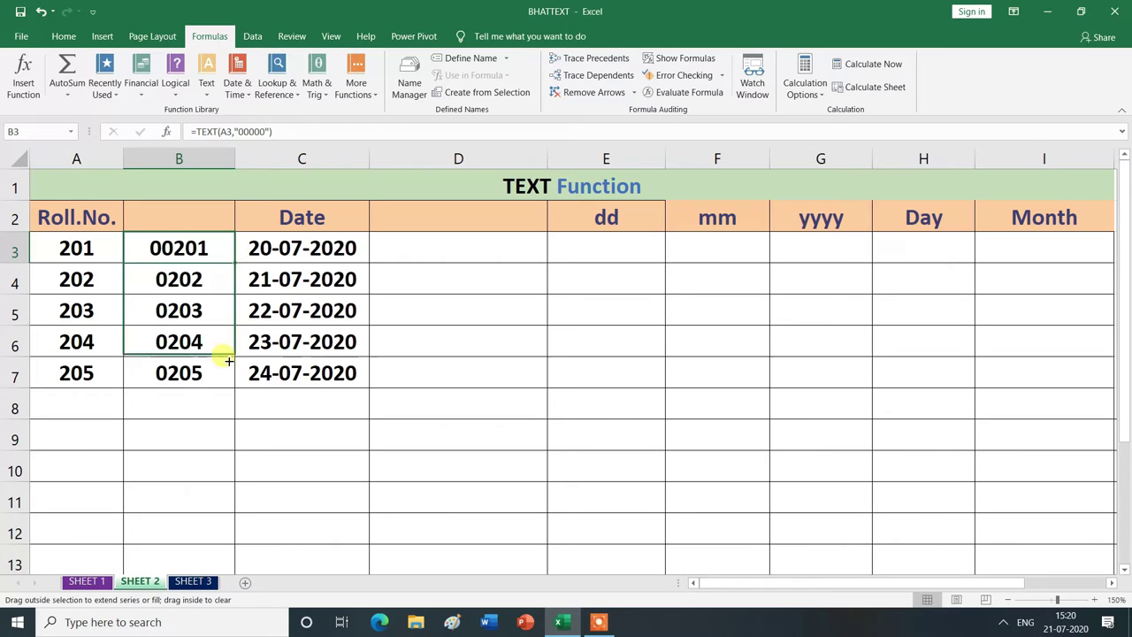
left_click(149, 409)
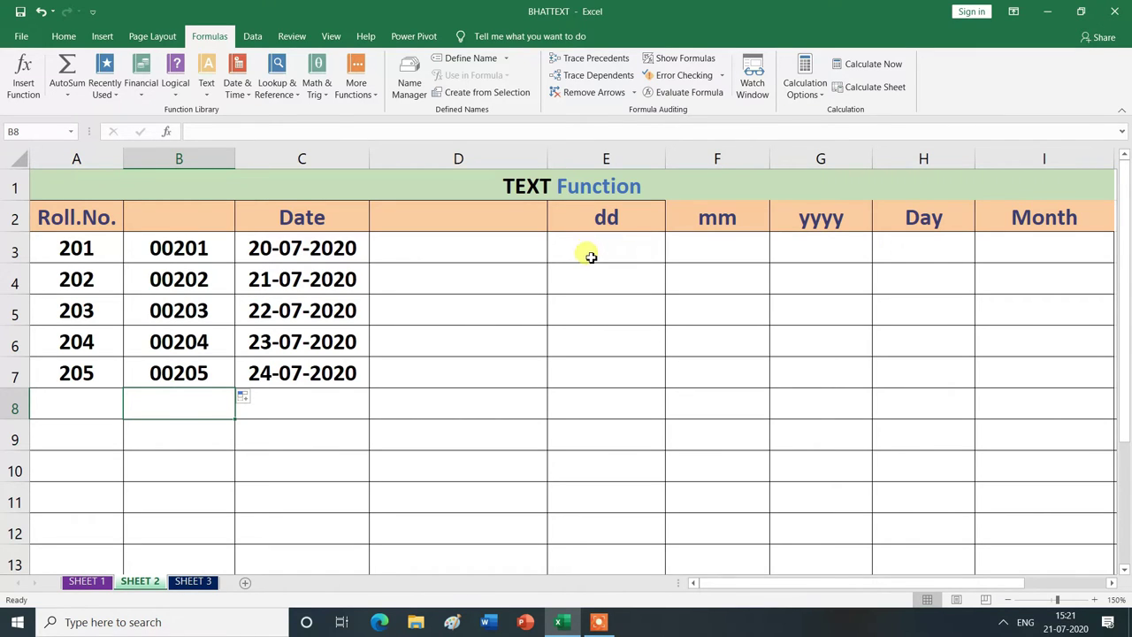
- Enter =TEXT(C3,"dd") in E3 to extract the day 20
left_click(599, 256)
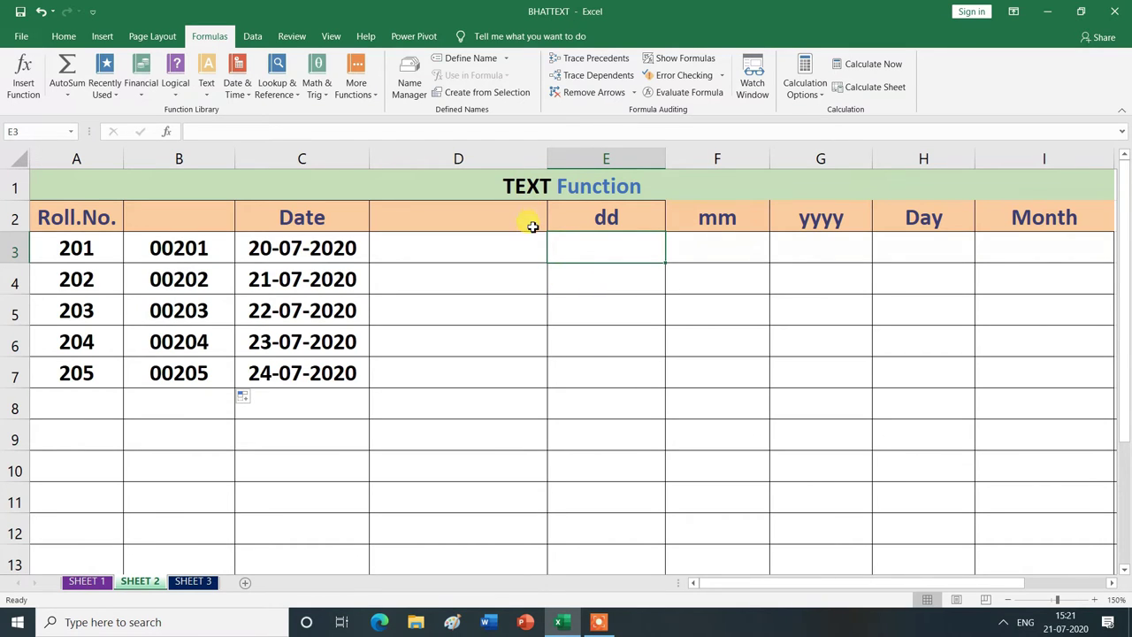
type("=")
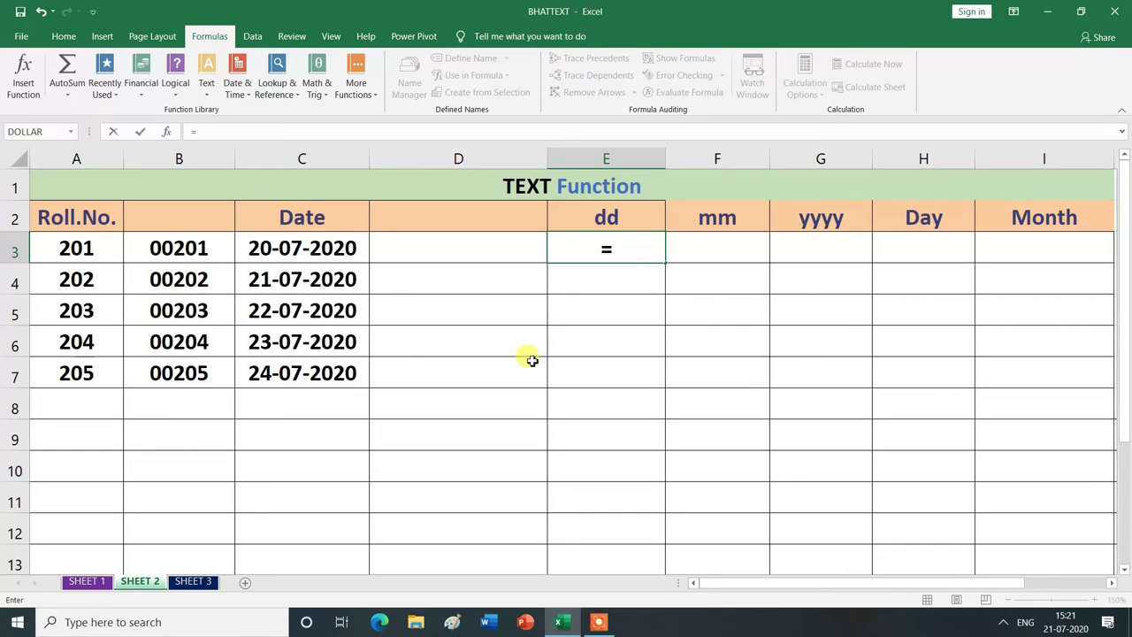
type("te")
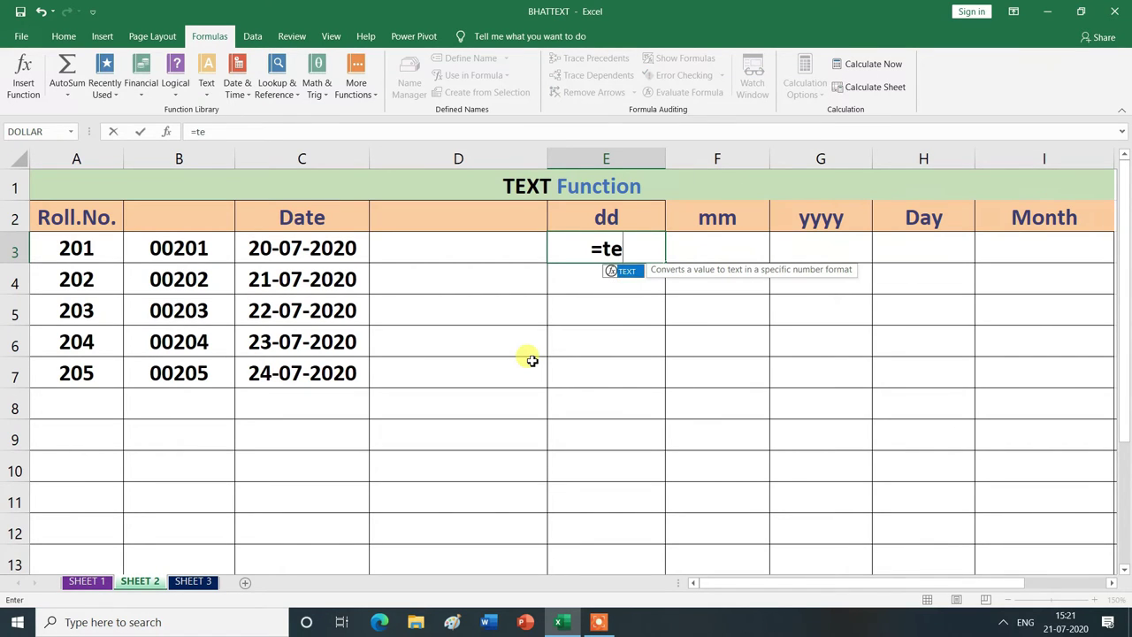
key("Tab")
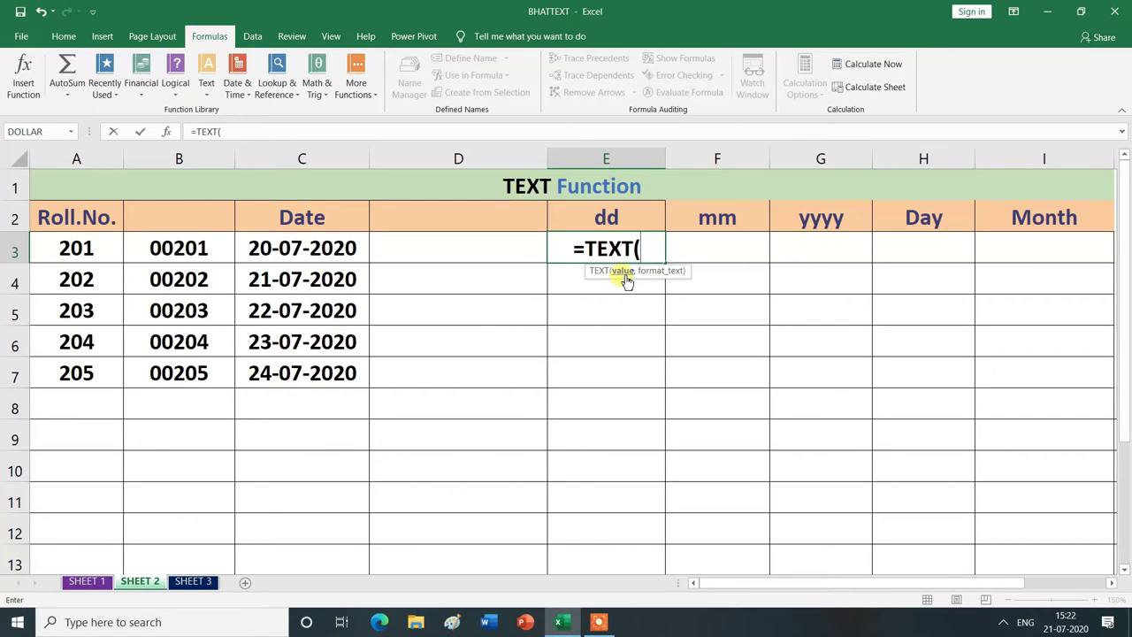
left_click(286, 248)
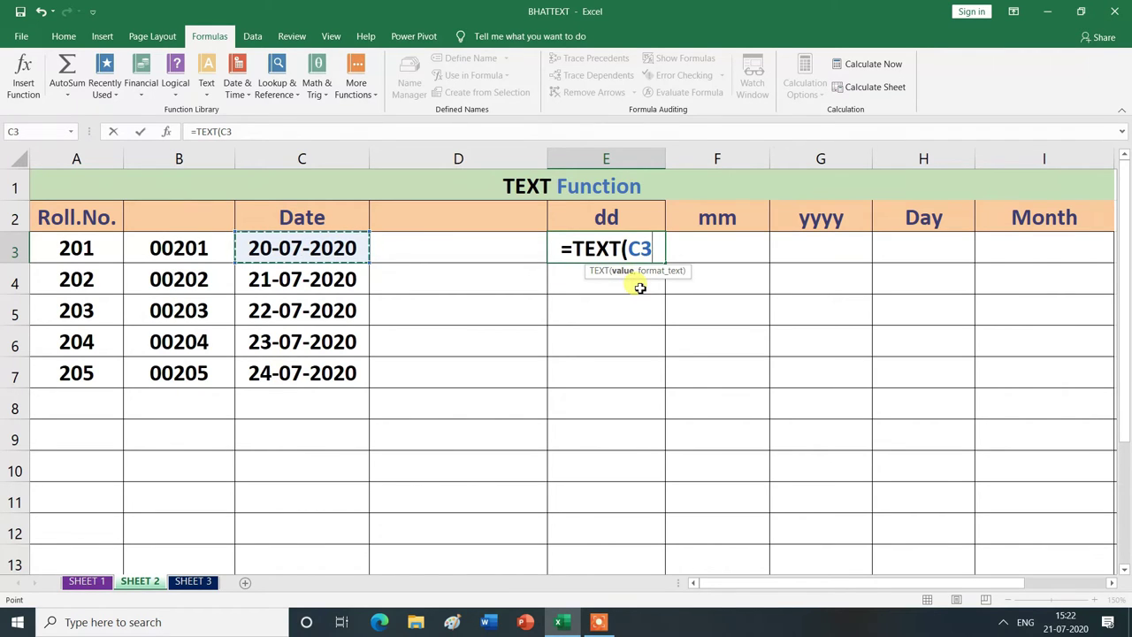
type(",")
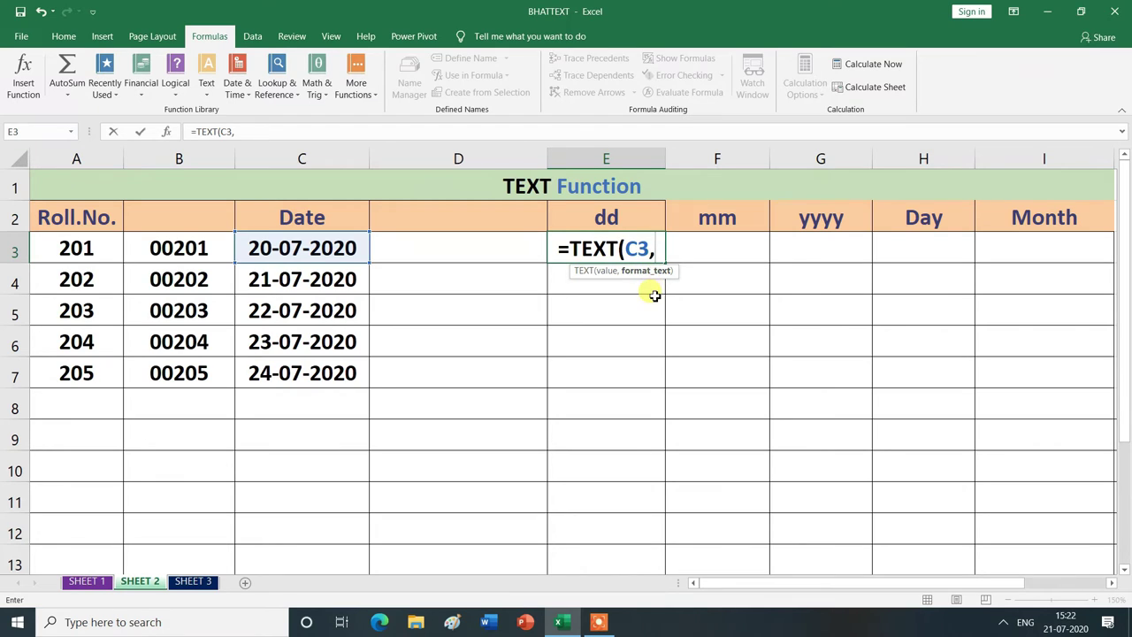
type("\"")
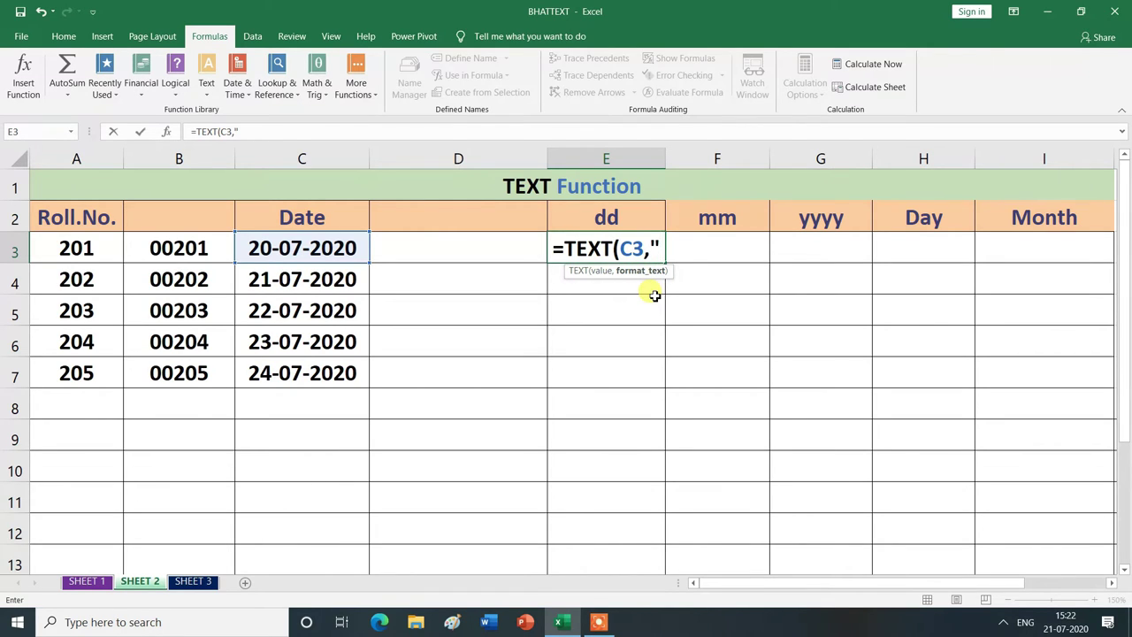
type("dd")
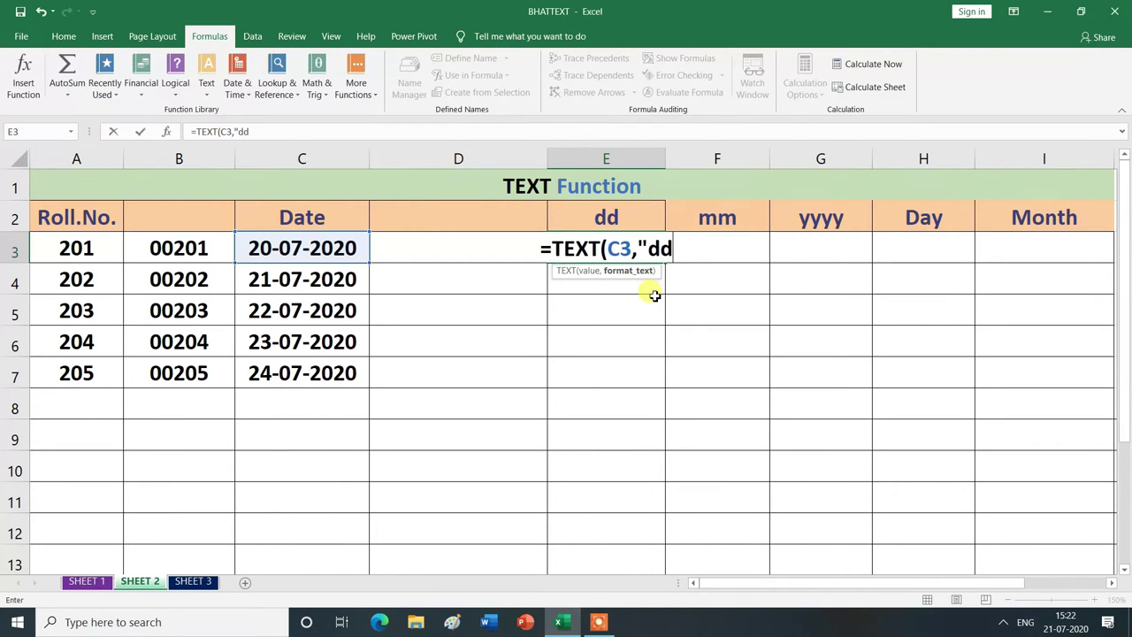
type("\"")
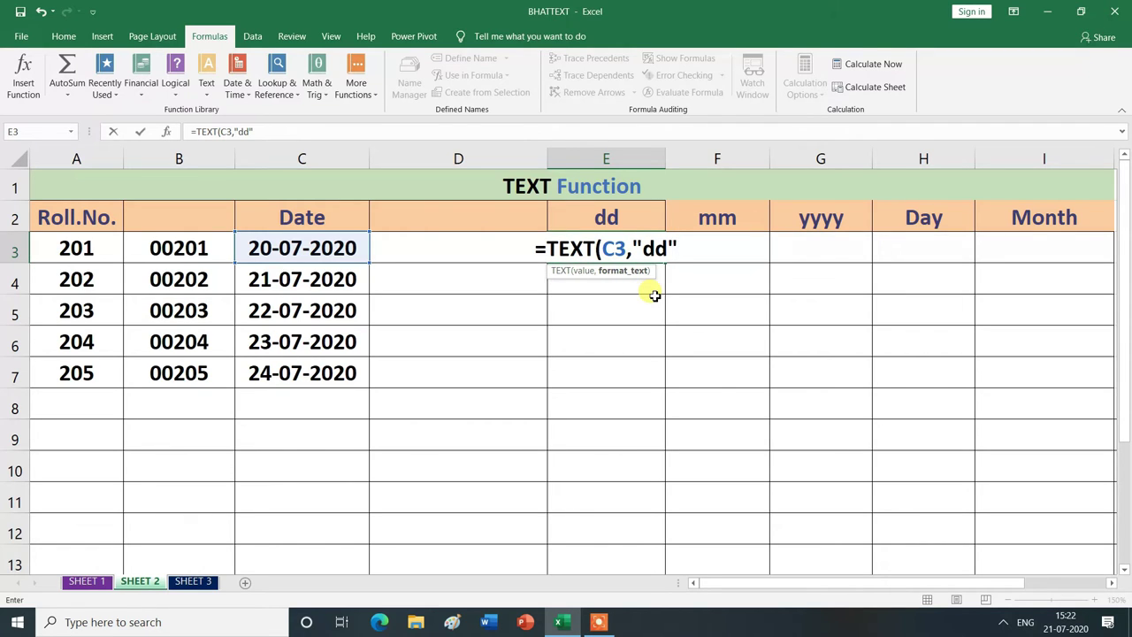
type(")")
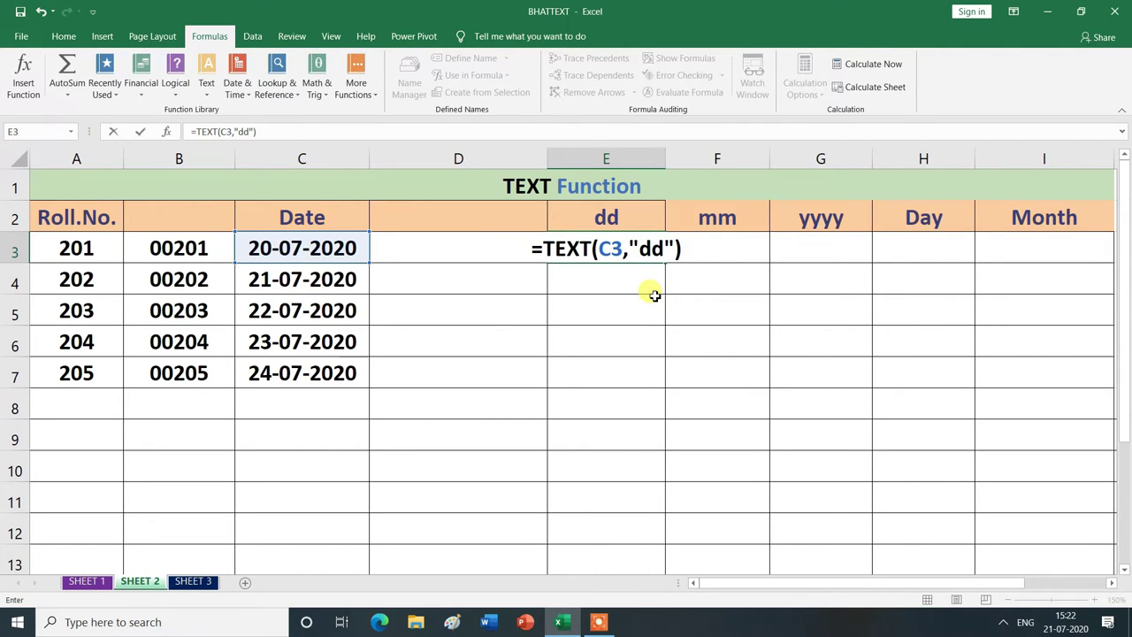
key("Return")
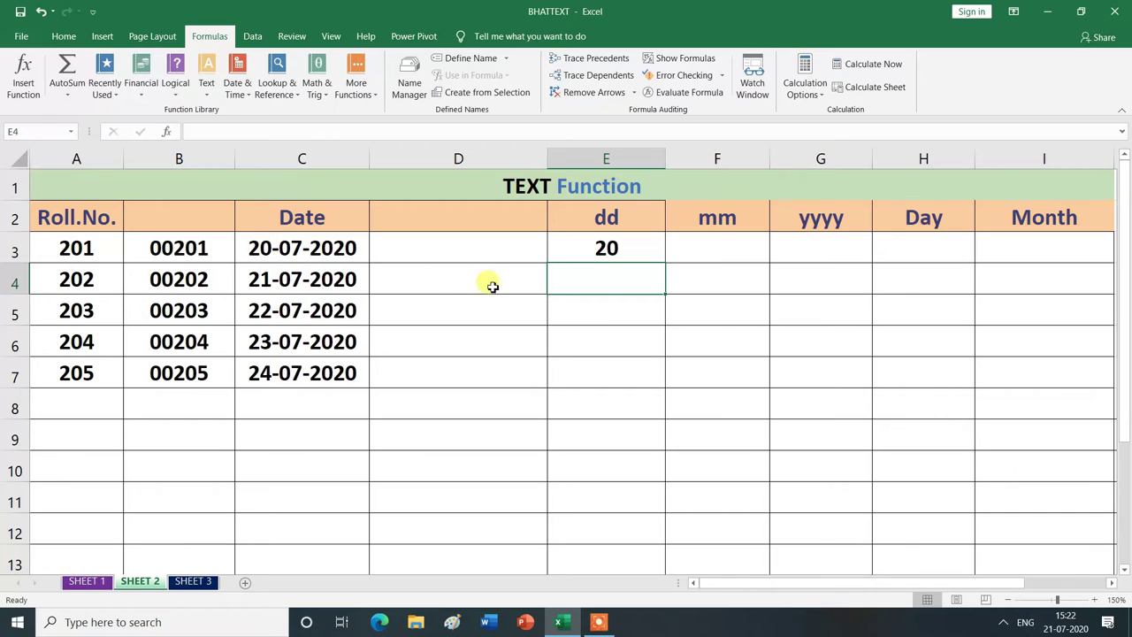
- Fill the day formula down to E7, showing days 20 through 24
left_click(639, 244)
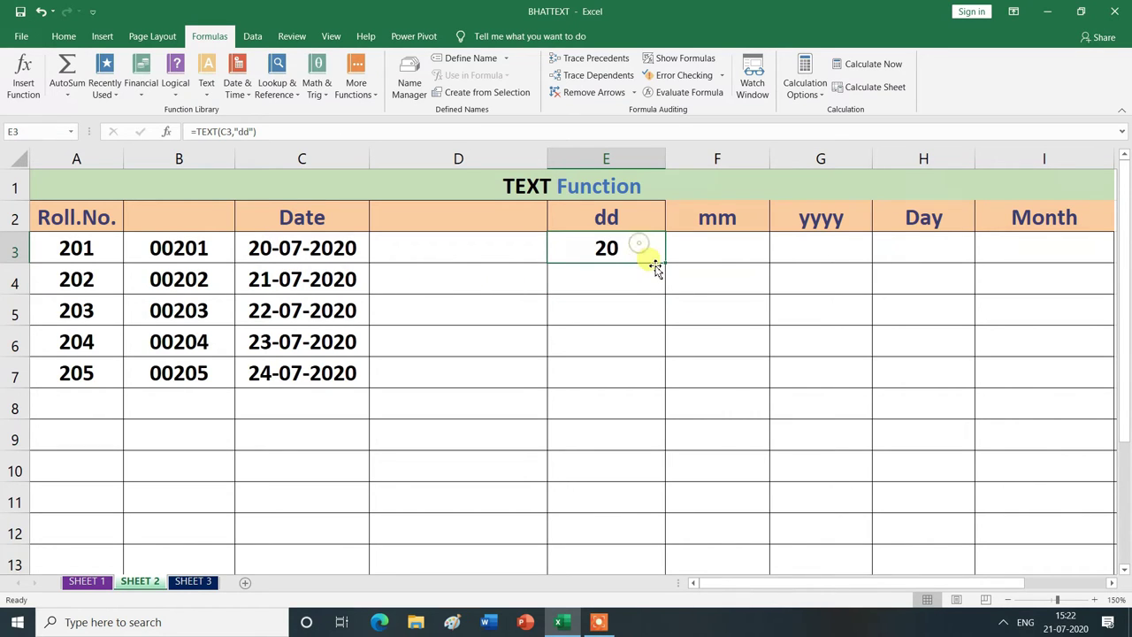
left_click_drag(664, 263, 657, 378)
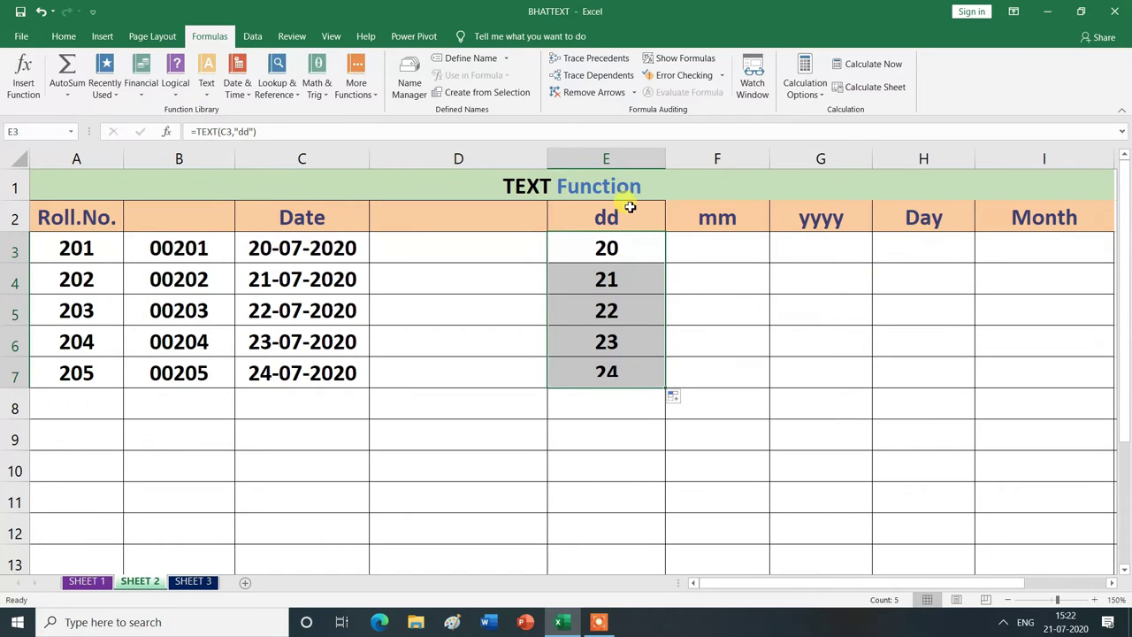
left_click(616, 418)
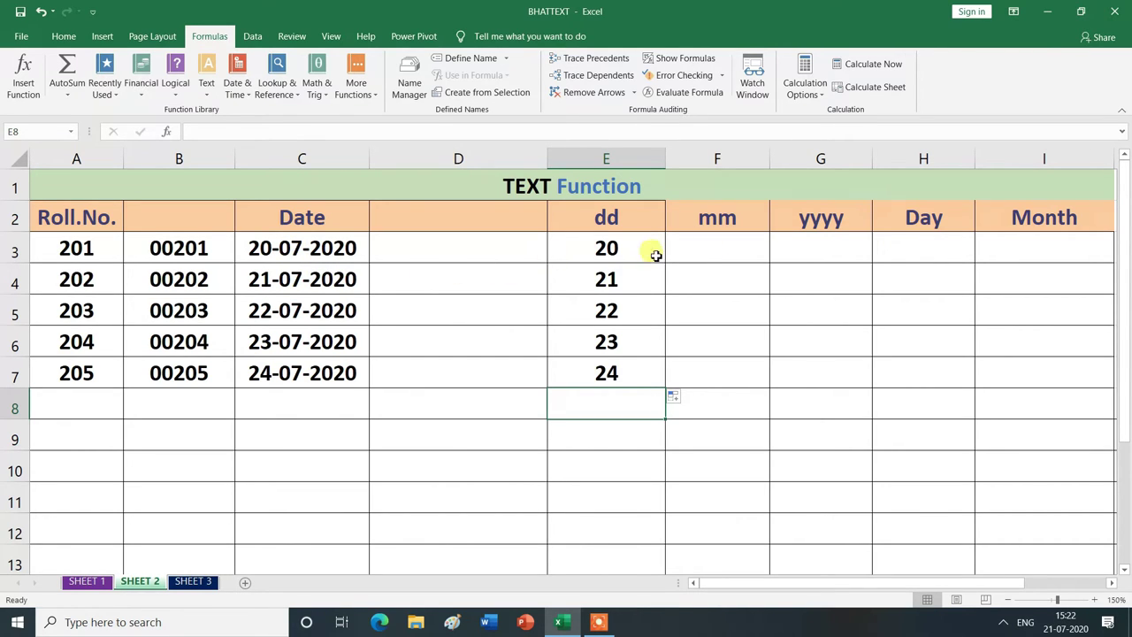
left_click(703, 249)
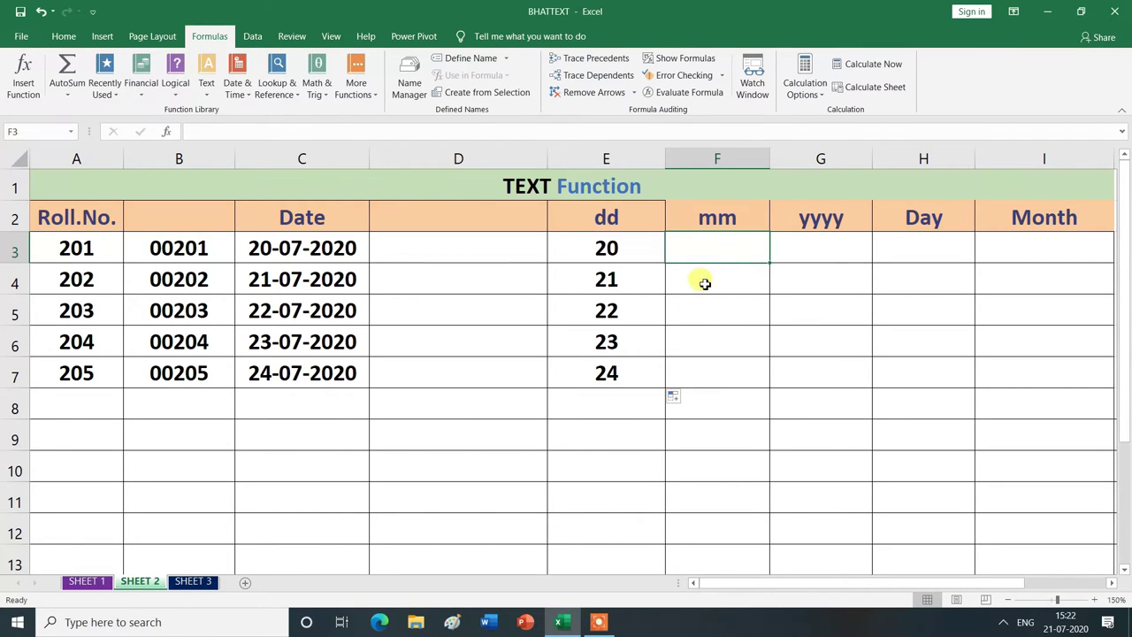
- Enter =TEXT(C3,"mm") in F3 to show the month 07
type("=")
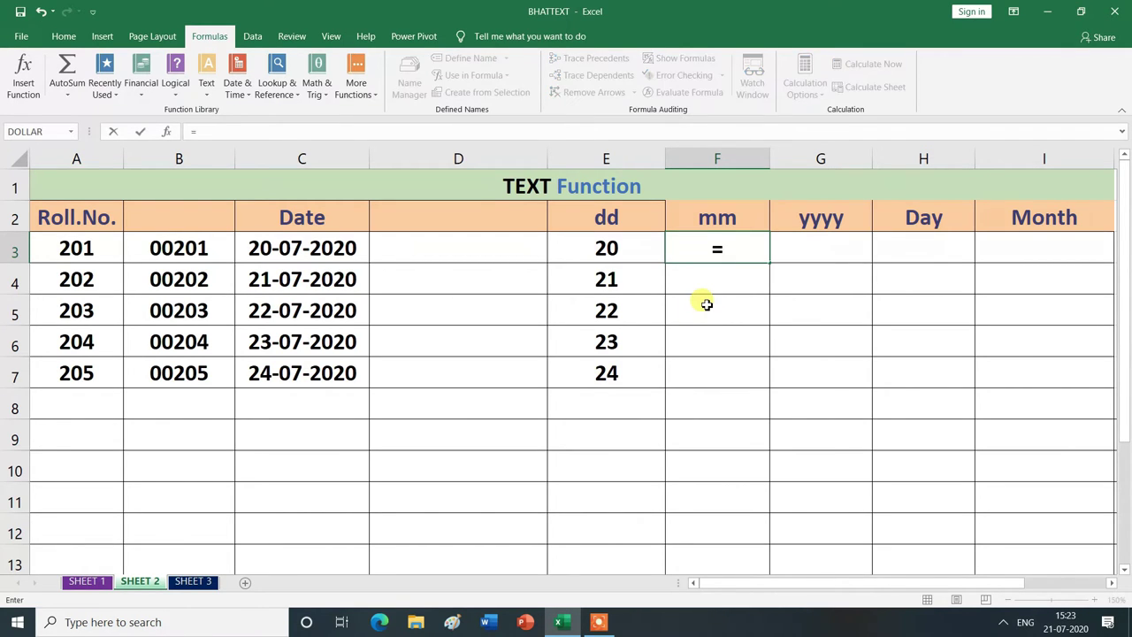
type("te")
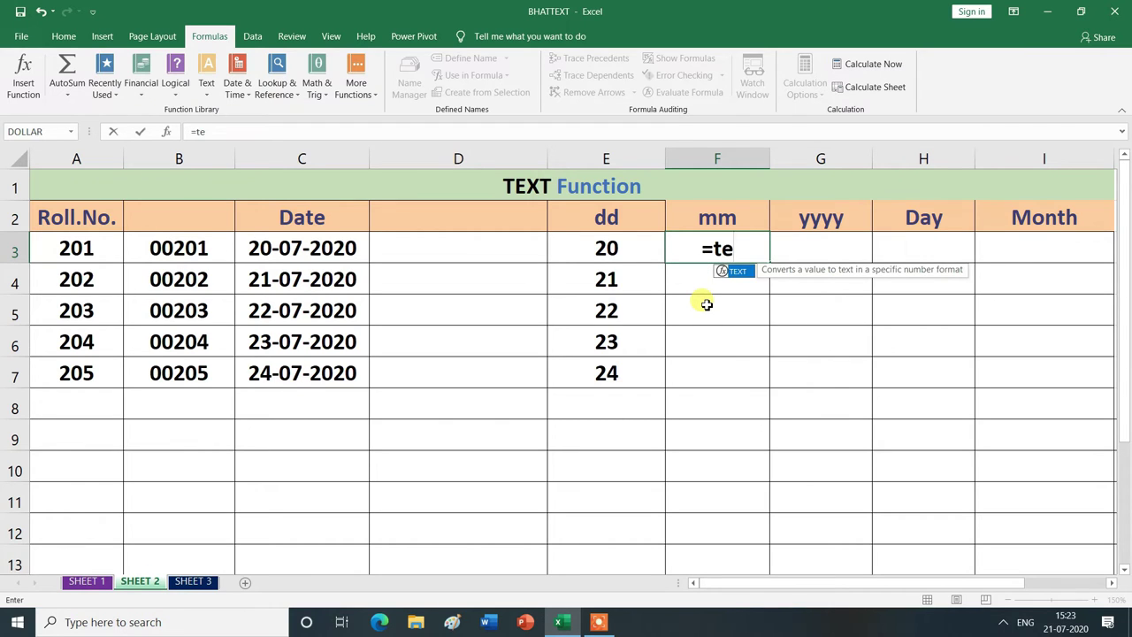
key("Tab")
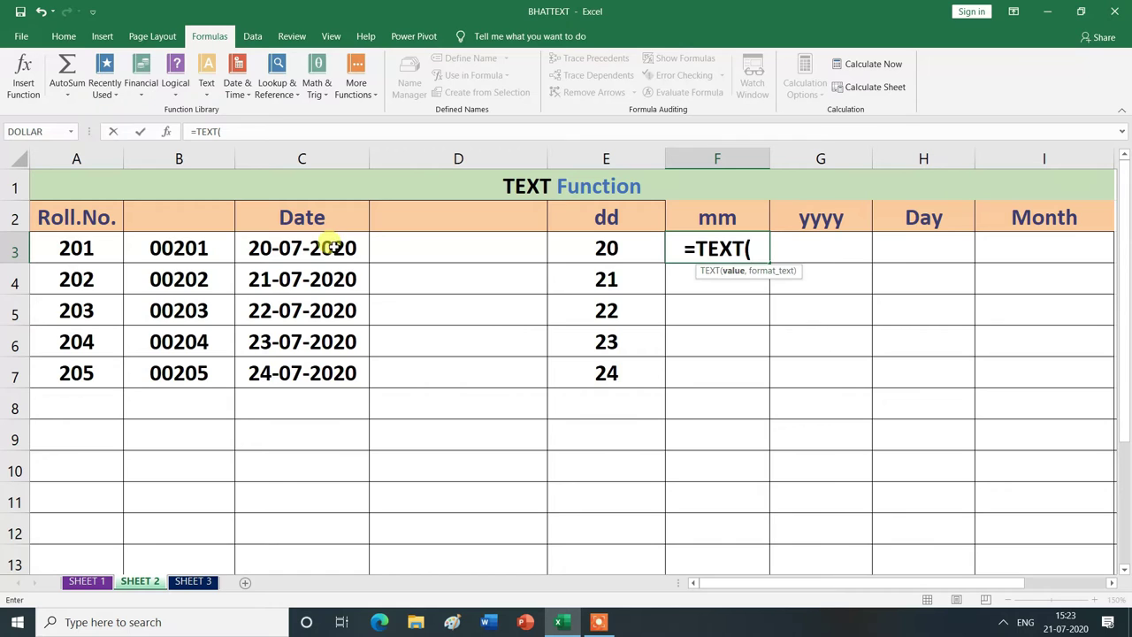
left_click(334, 249)
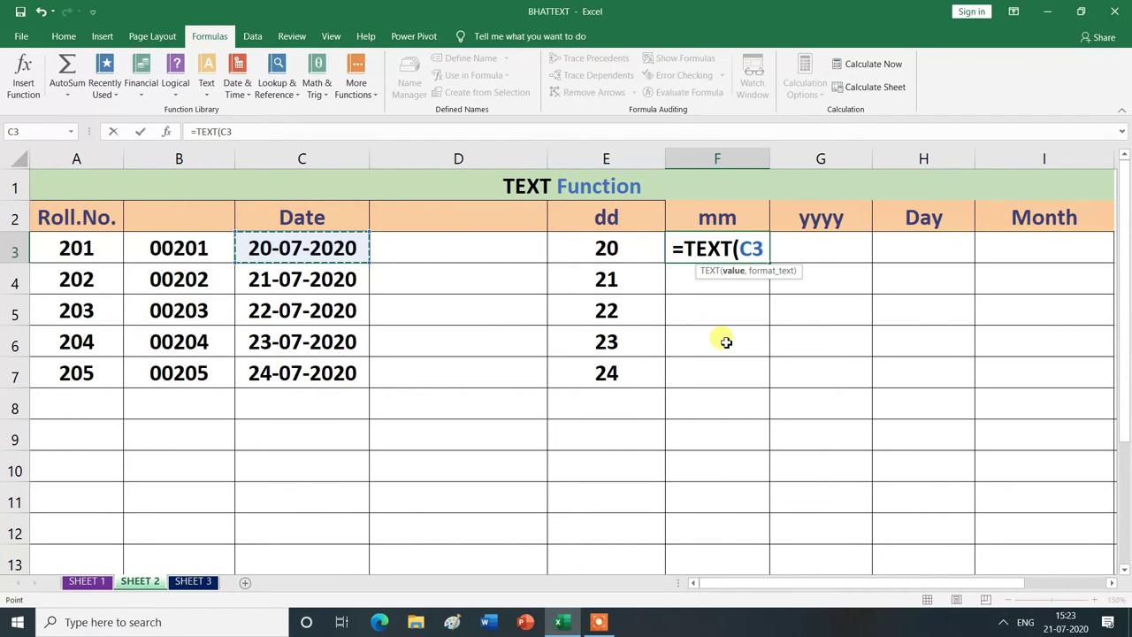
type(",")
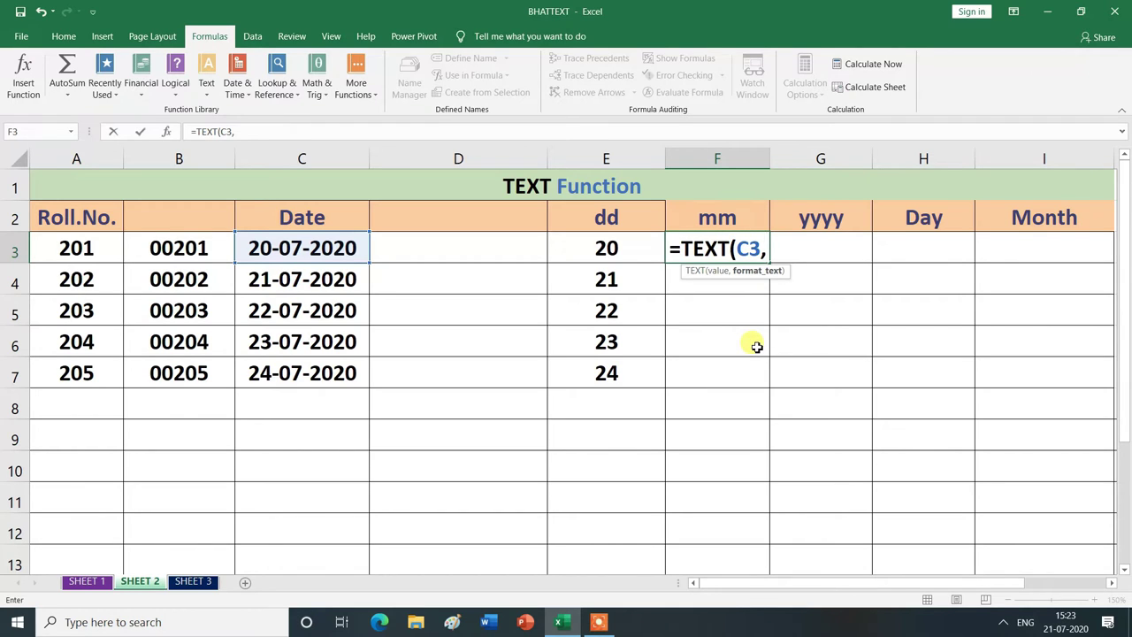
type("\"mm")
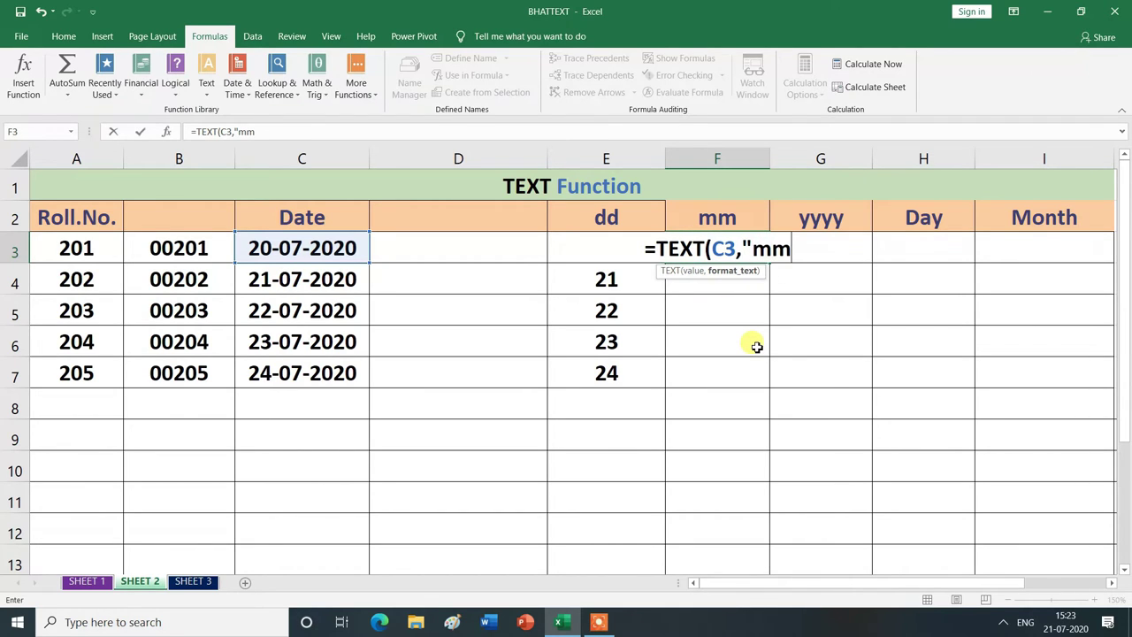
type("\"")
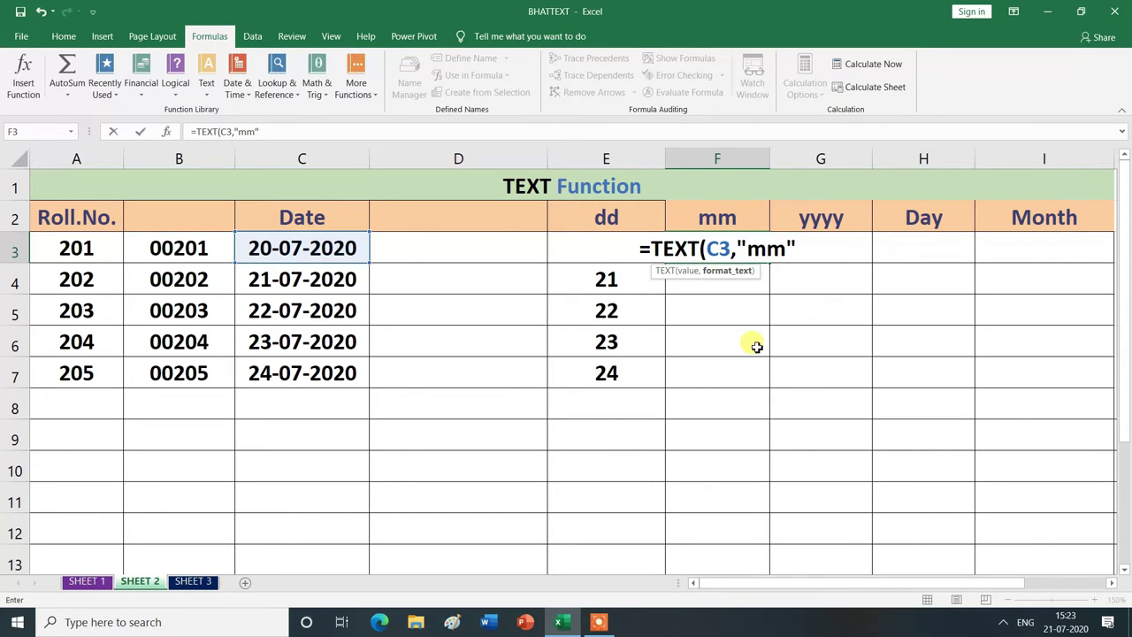
type(")")
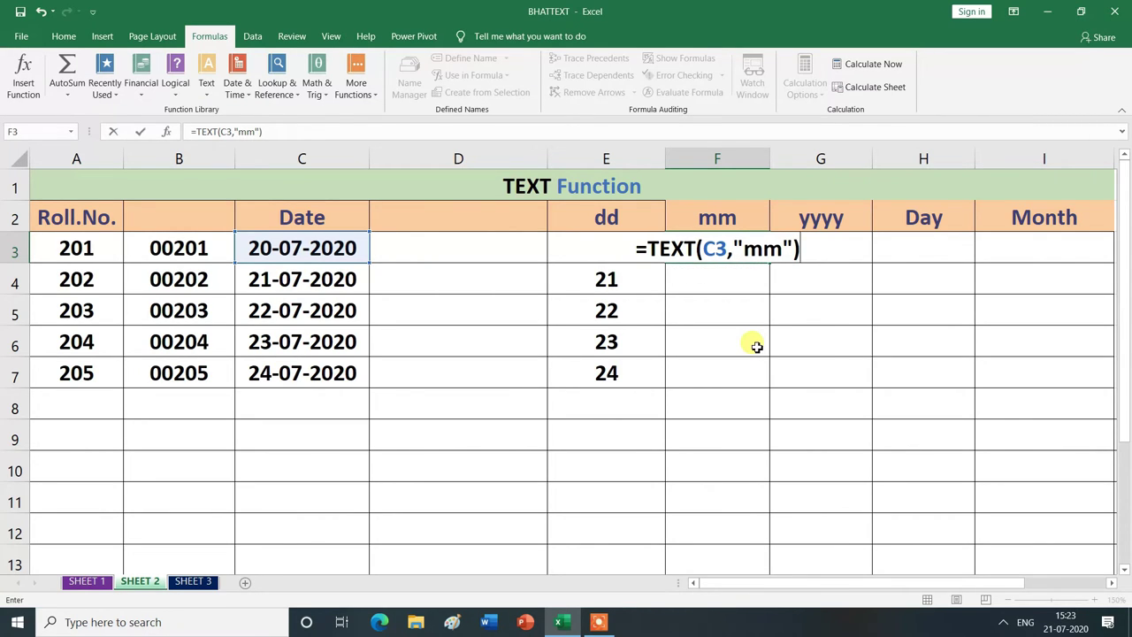
key("Return")
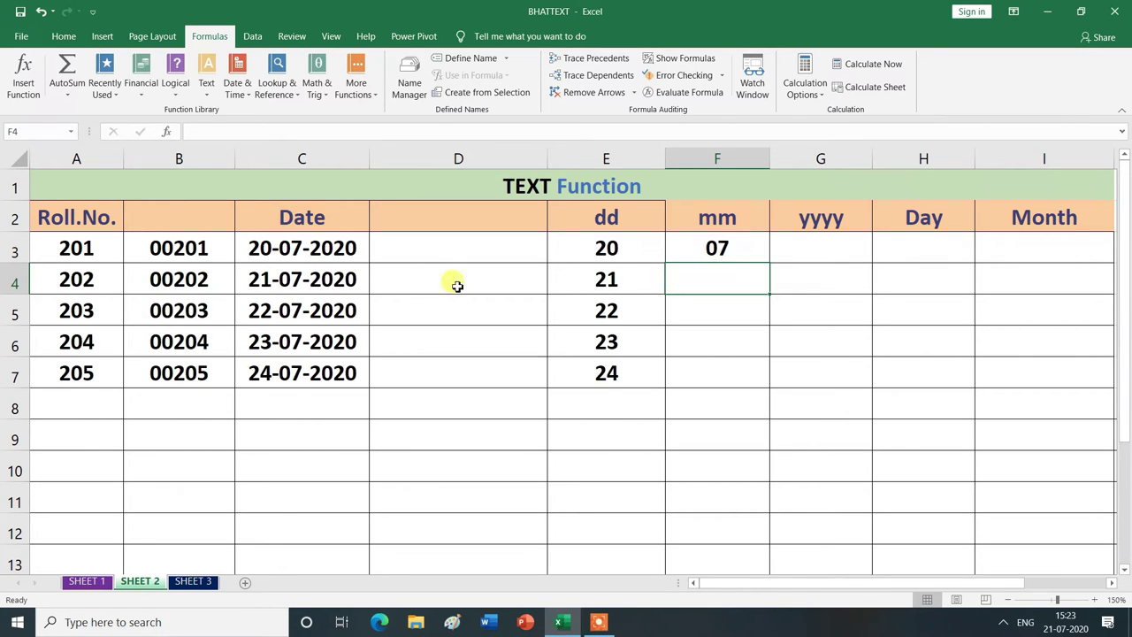
- Fill the month formula down from F3 to F7
left_click(762, 258)
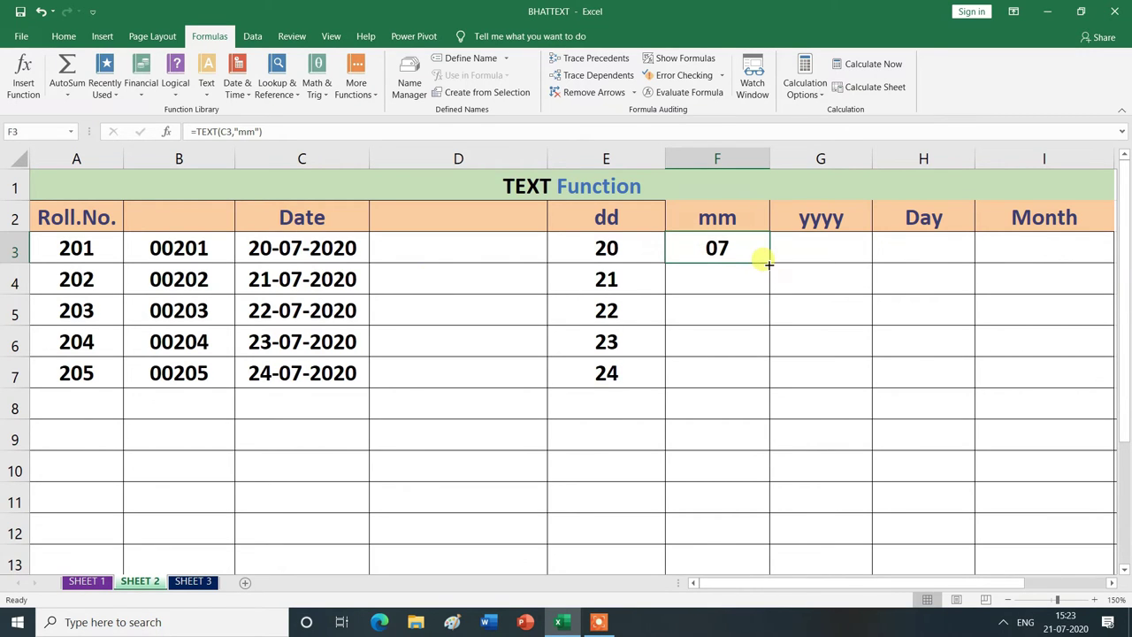
left_click_drag(766, 261, 768, 384)
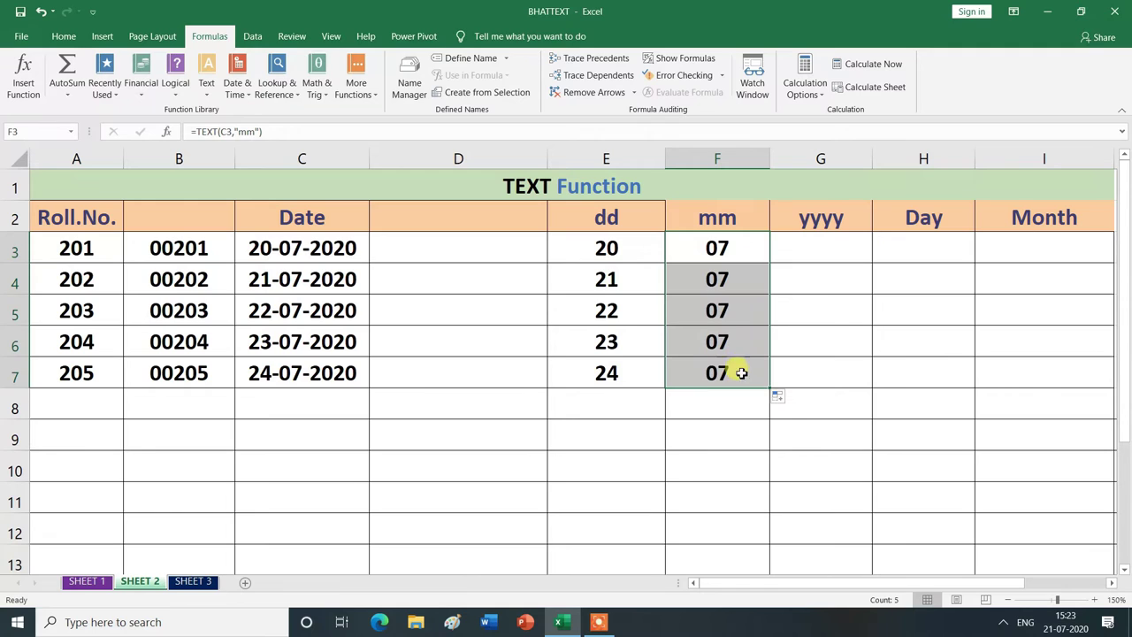
left_click(739, 406)
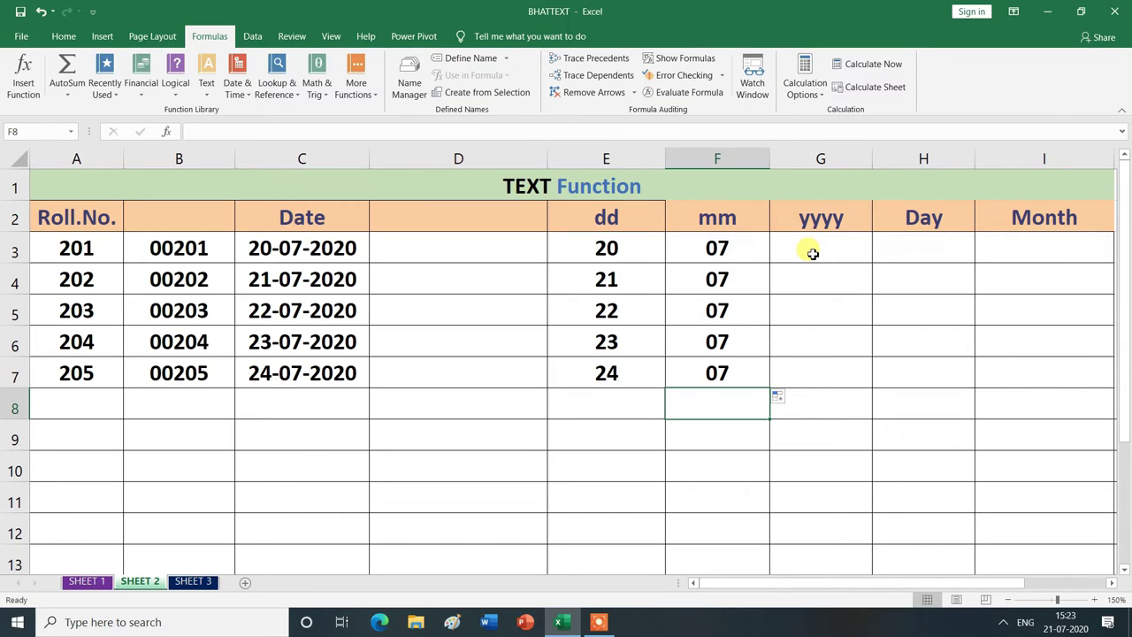
- Enter a TEXT formula on C3 in G3 with year format "yy"
left_click(812, 254)
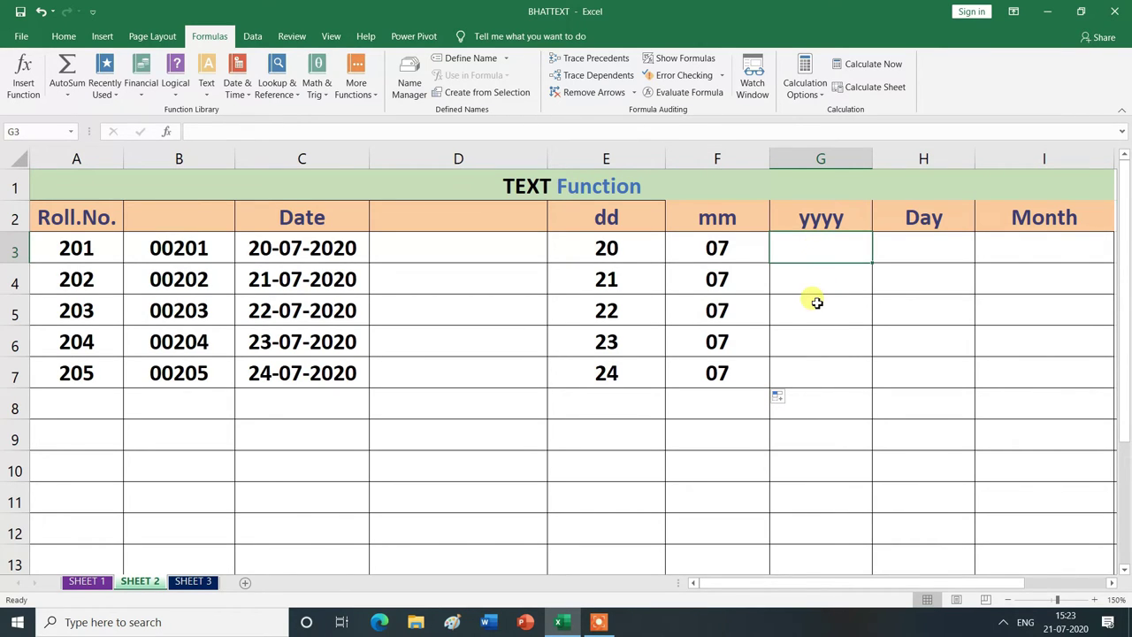
type("=")
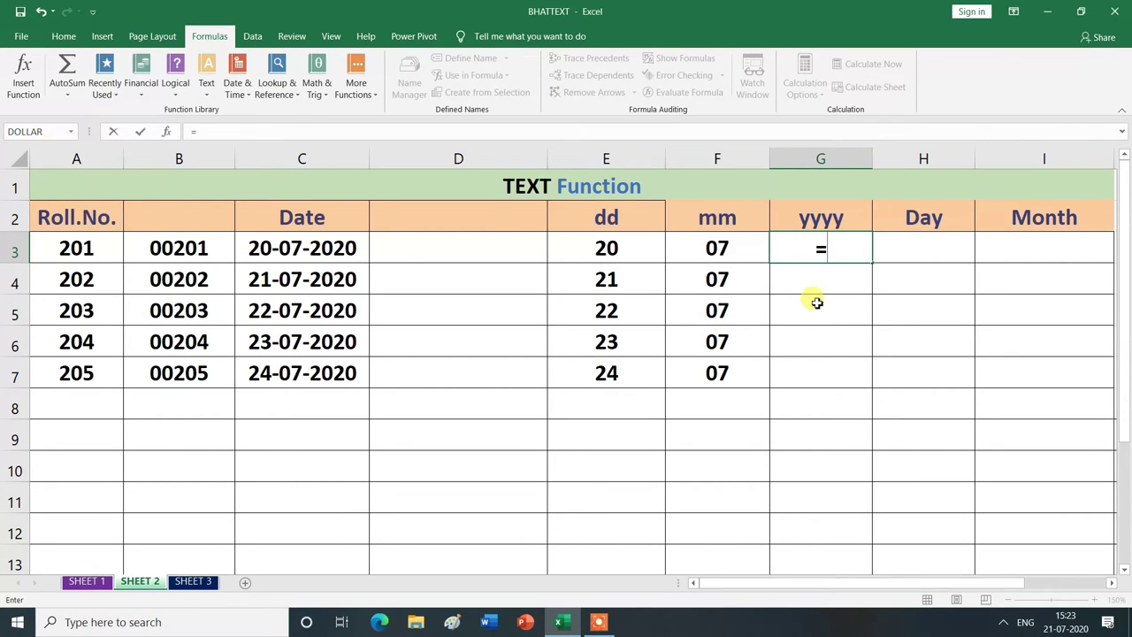
type("te")
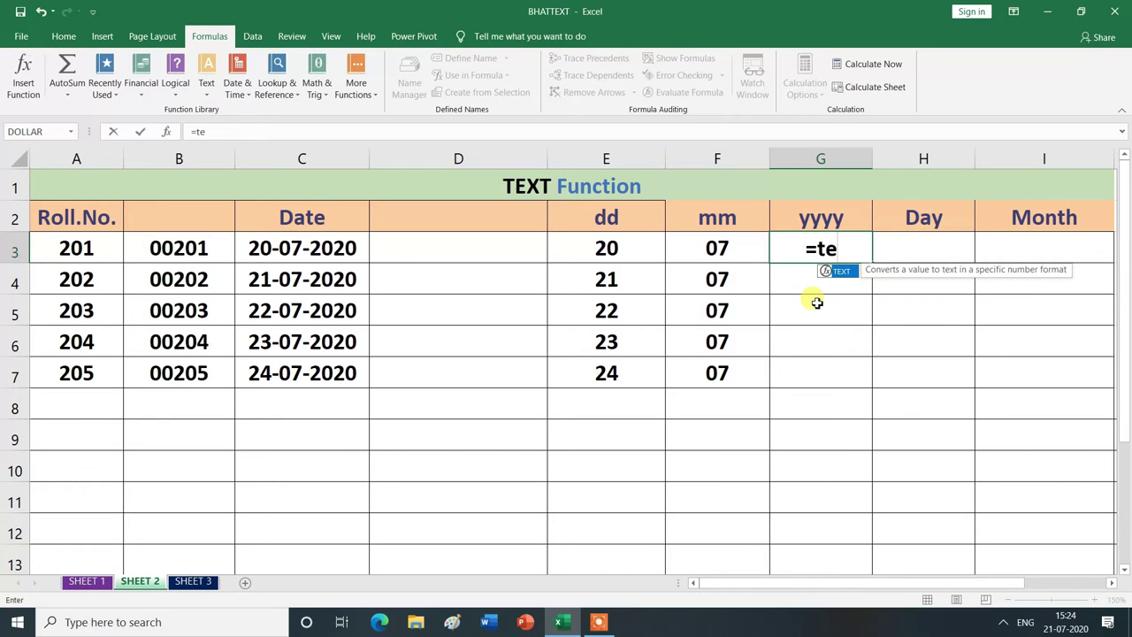
key("Tab")
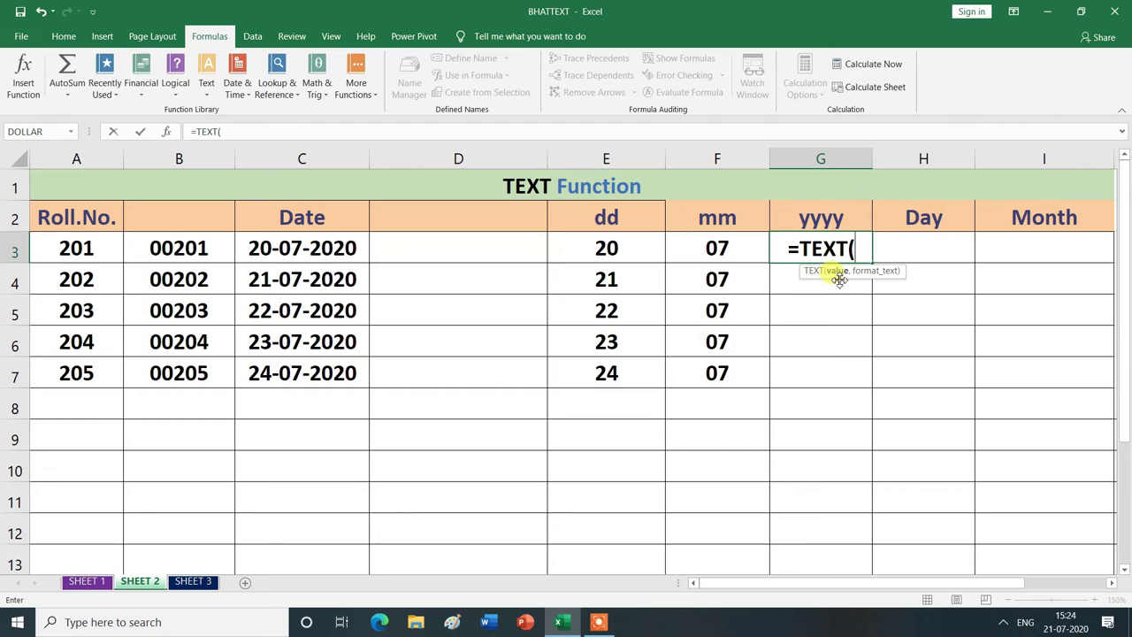
left_click(350, 252)
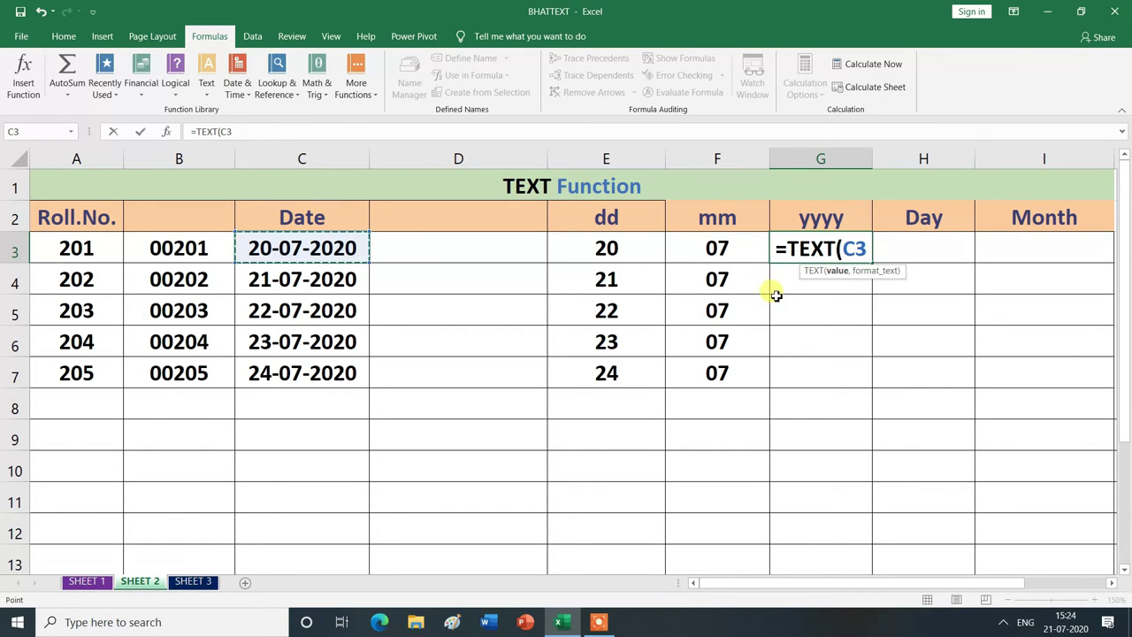
type(",")
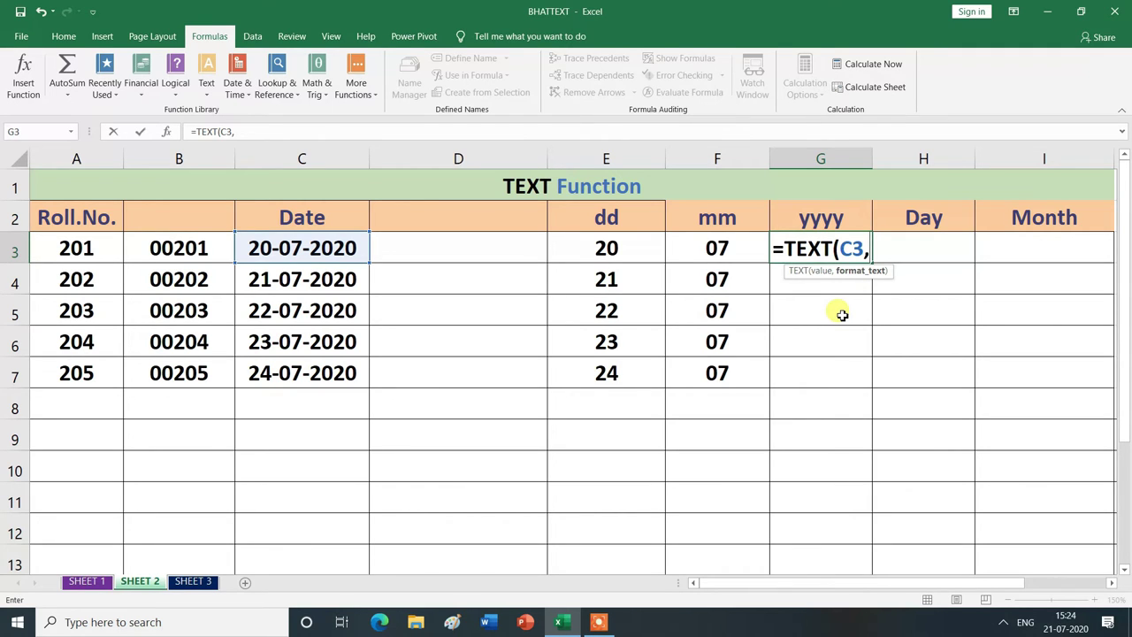
type("\"")
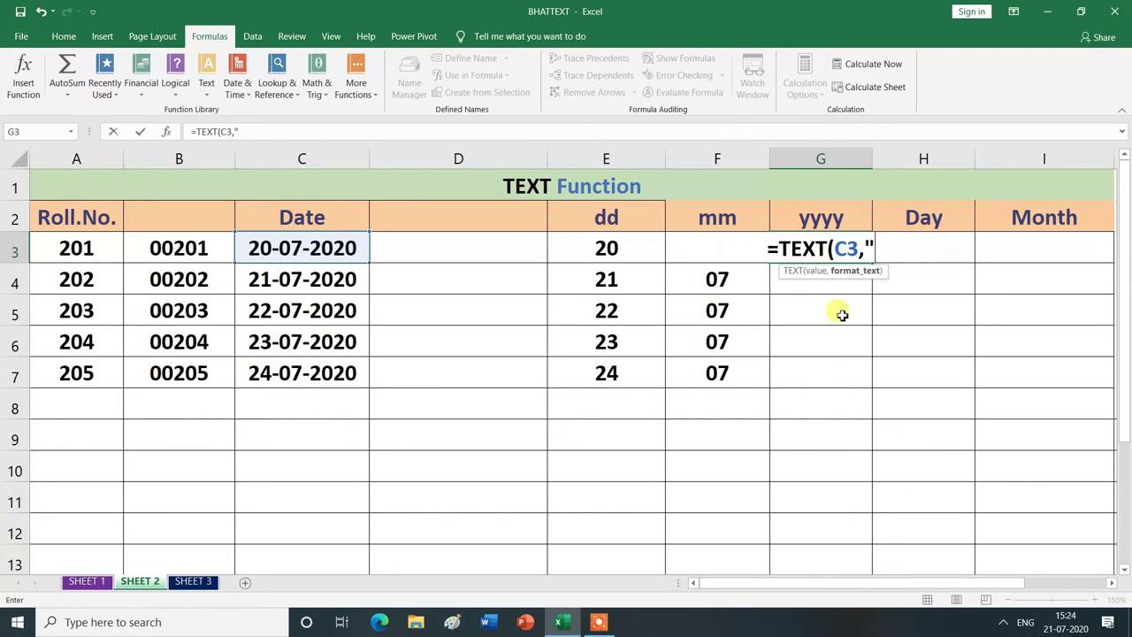
type("yy")
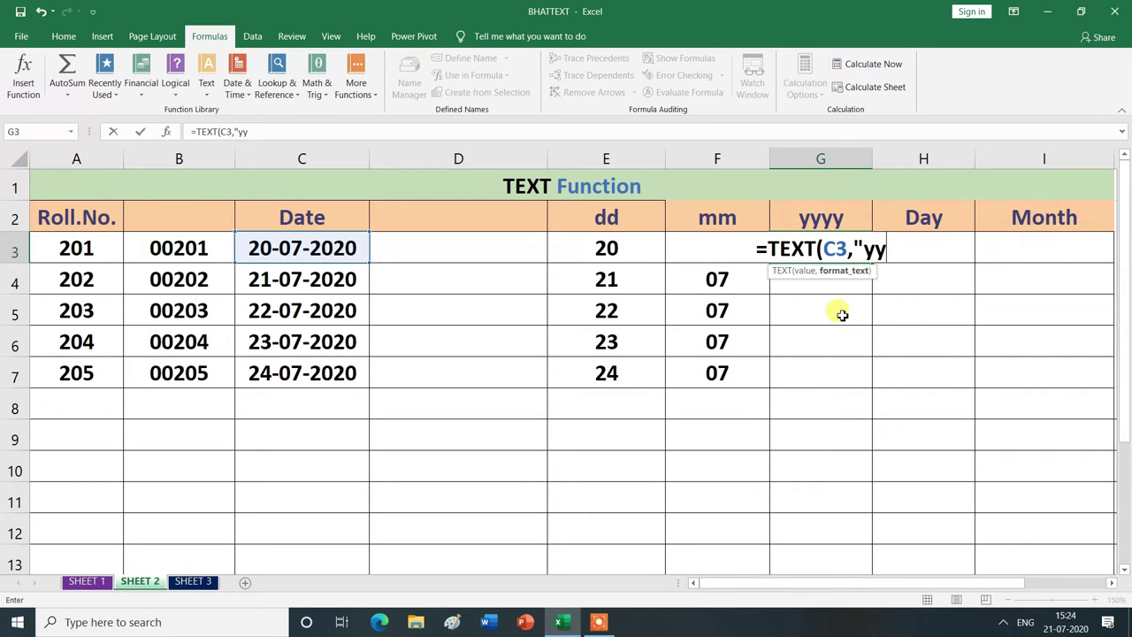
type("\"")
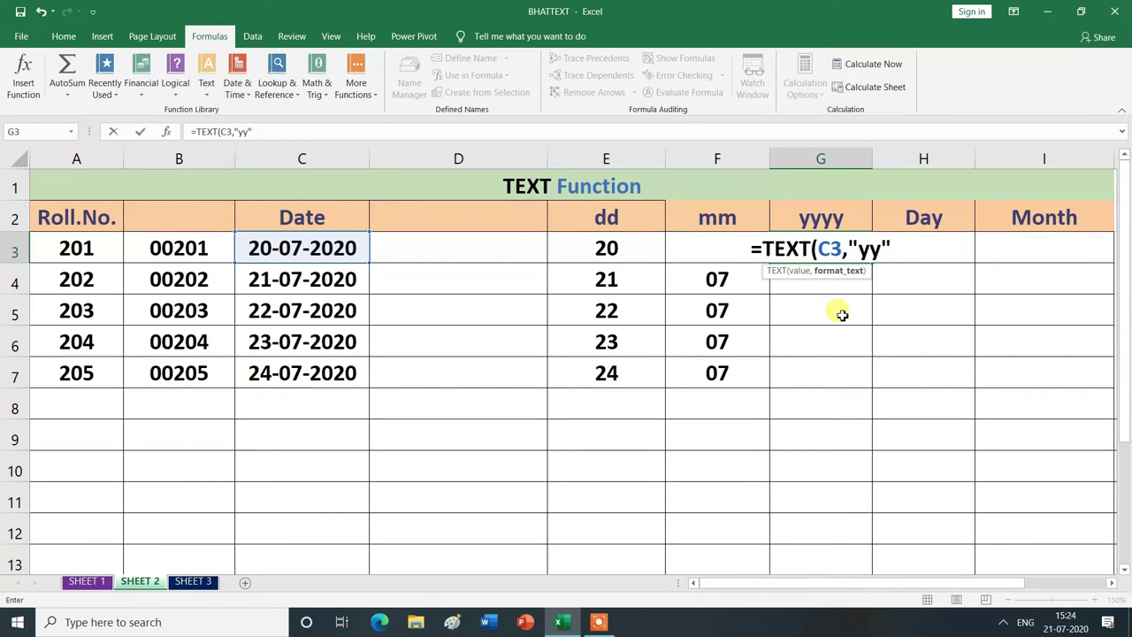
type(")")
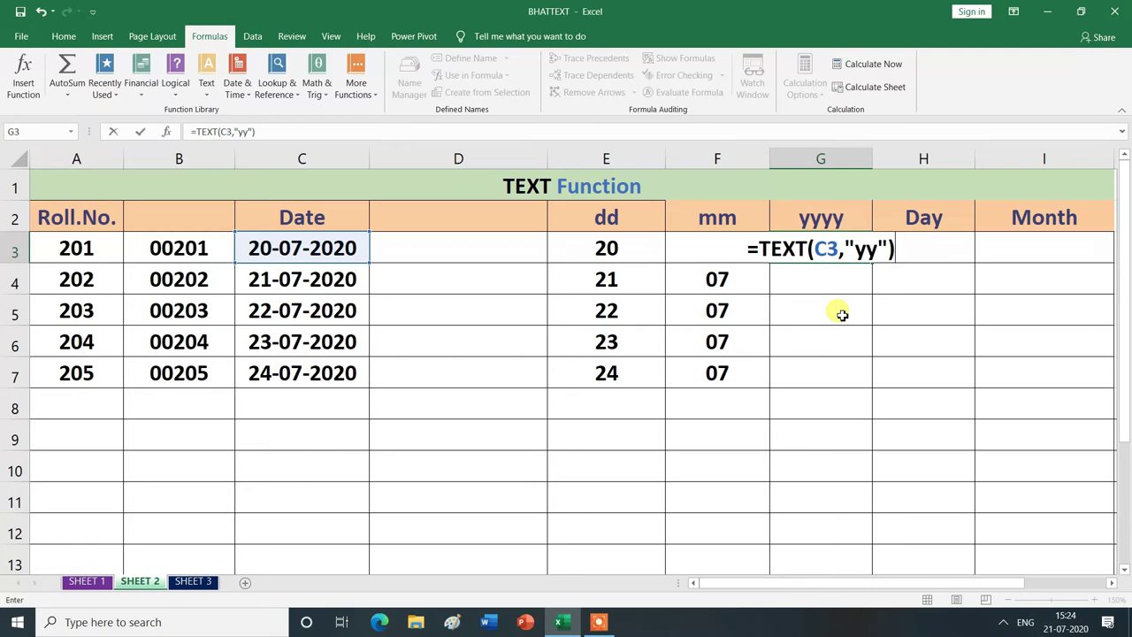
key("Return")
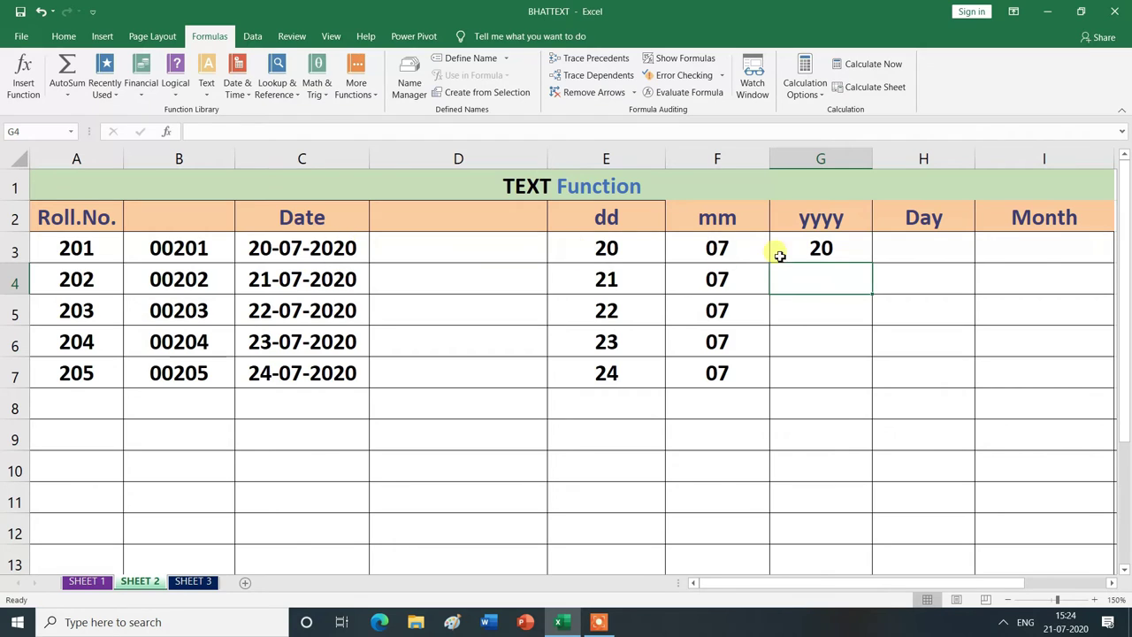
- Change G3's year format to "yyy" so it shows 2020
double_click(834, 247)
type("y")
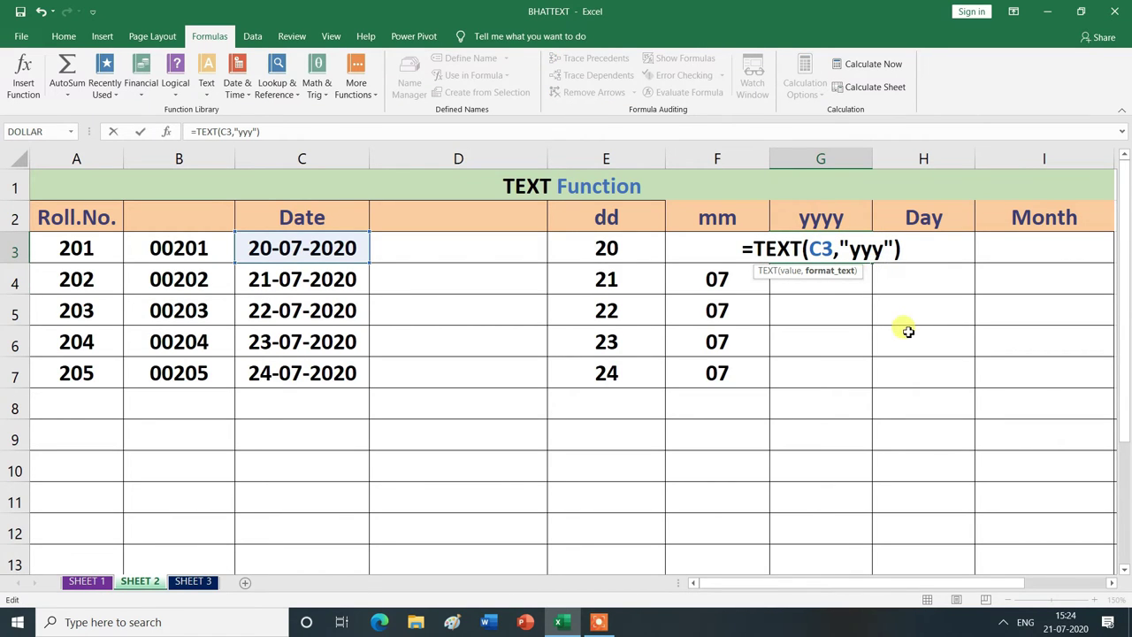
key("Return")
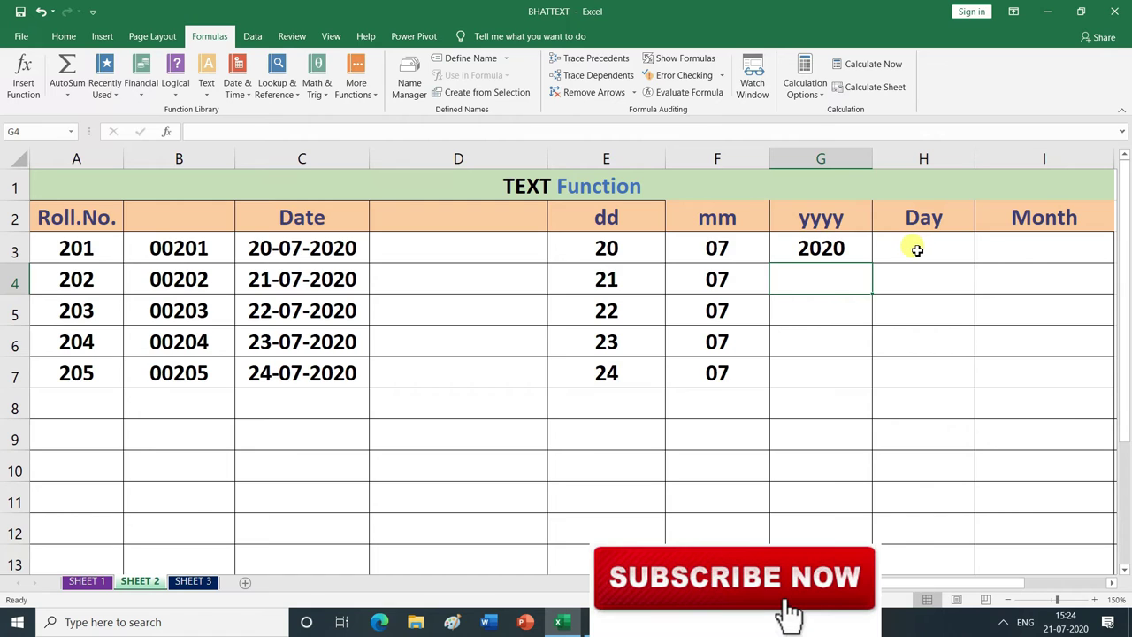
- Enter =TEXT(C3,"ddd") in H3 under the Day heading
left_click(917, 250)
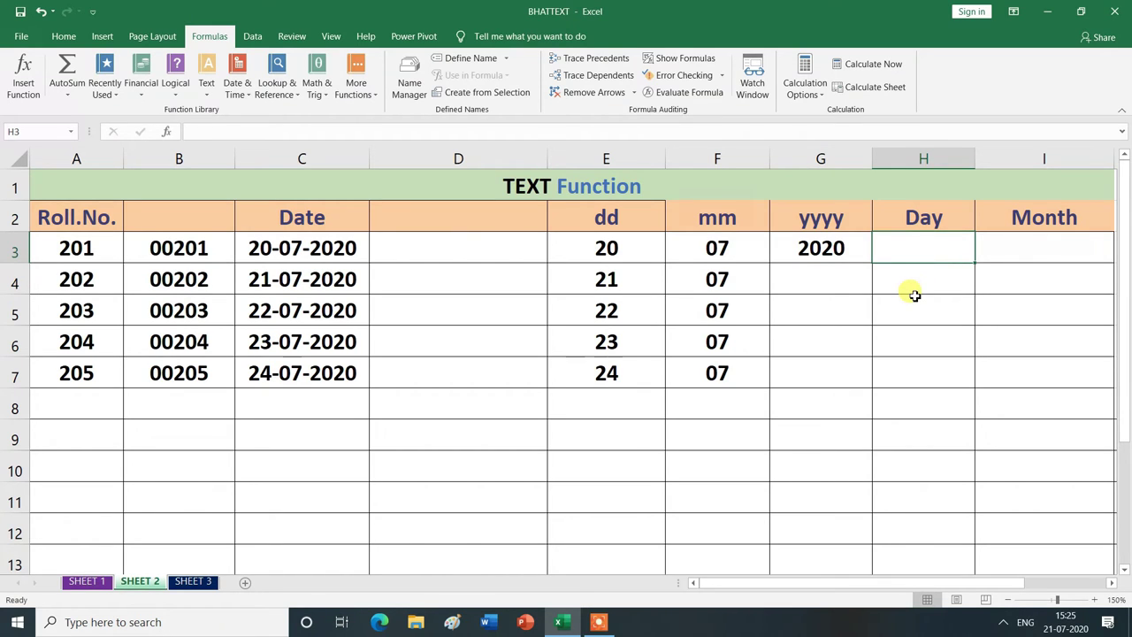
type("=")
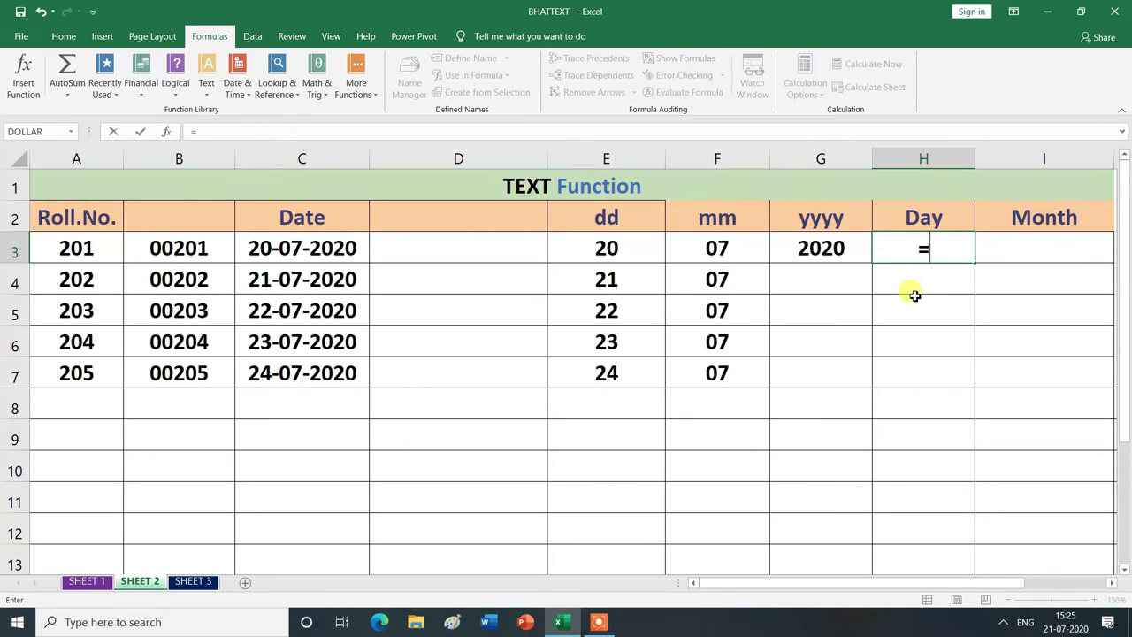
type("te")
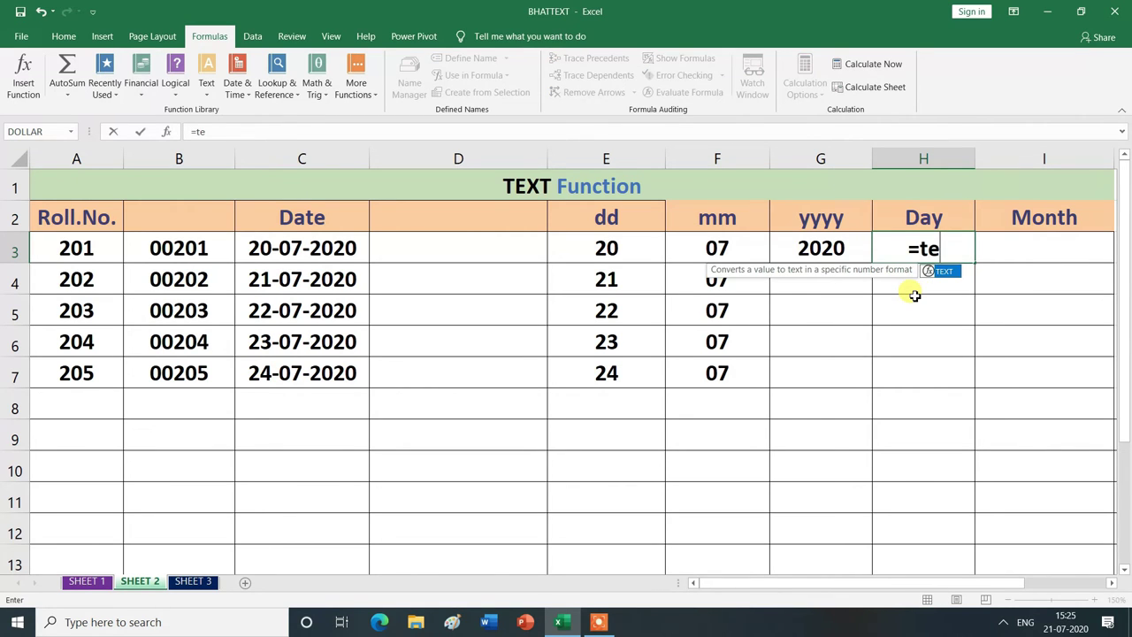
key("Tab")
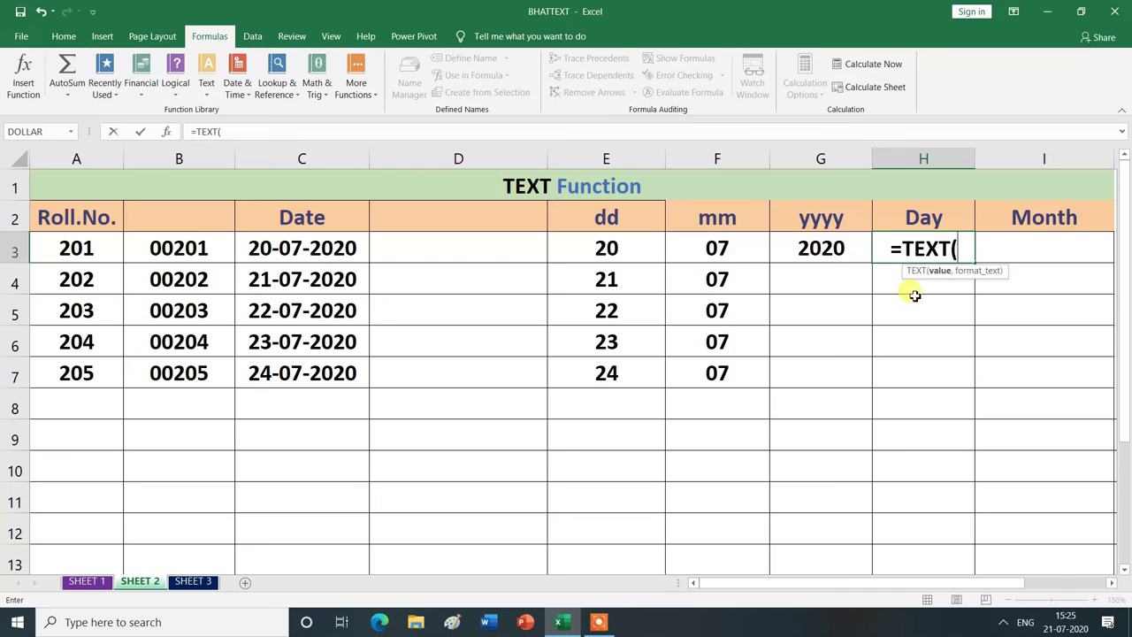
left_click(319, 251)
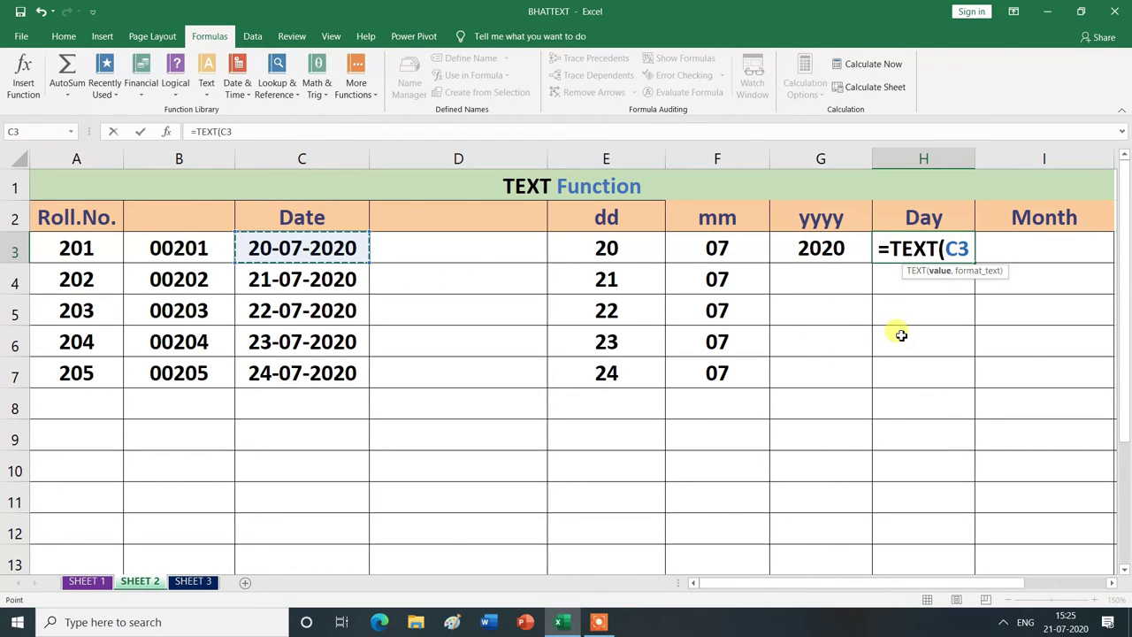
type(",")
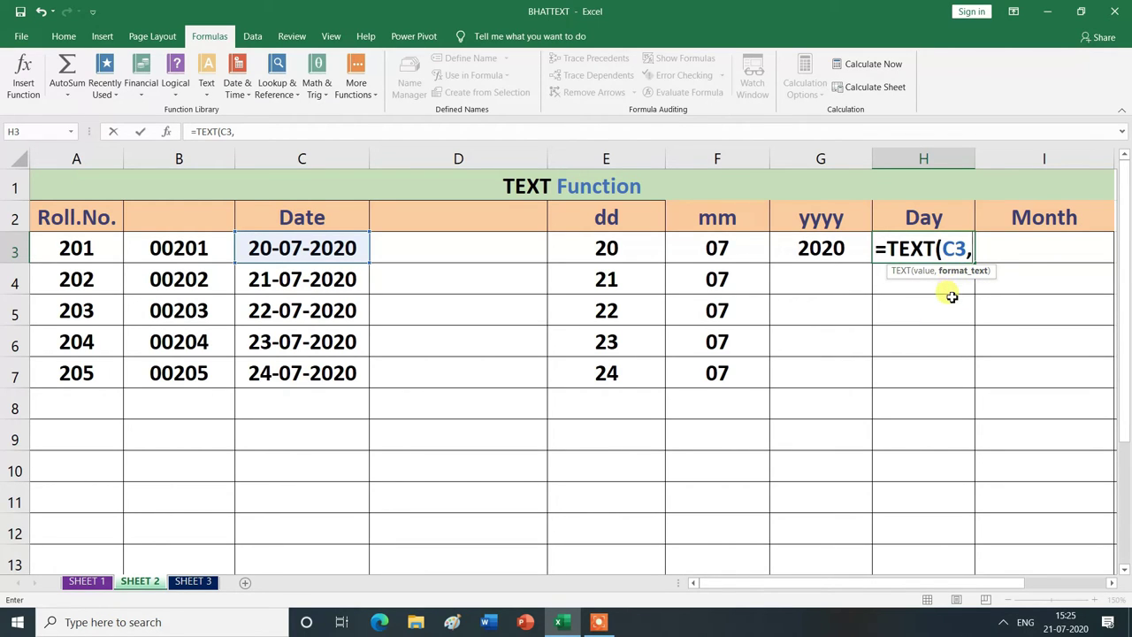
type("\"")
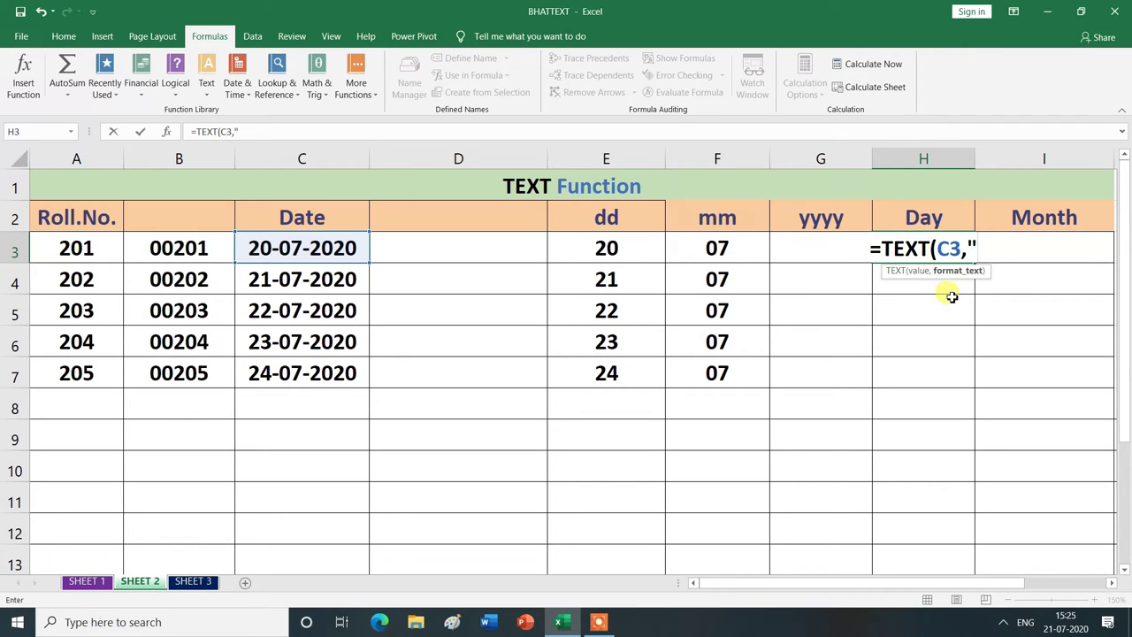
type("ddd")
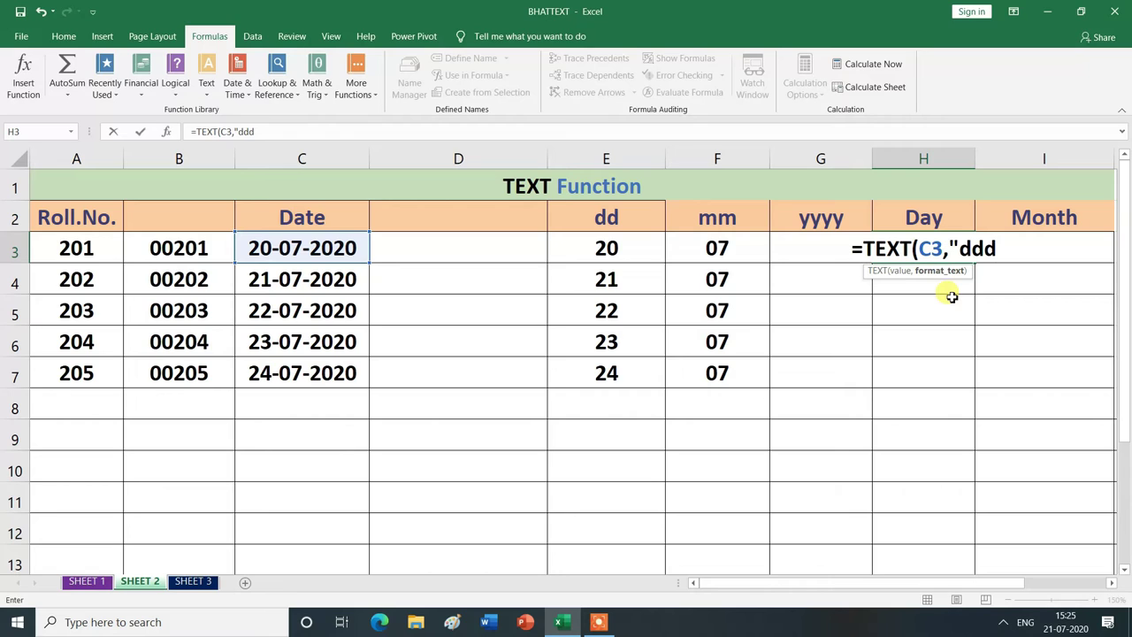
type("\"")
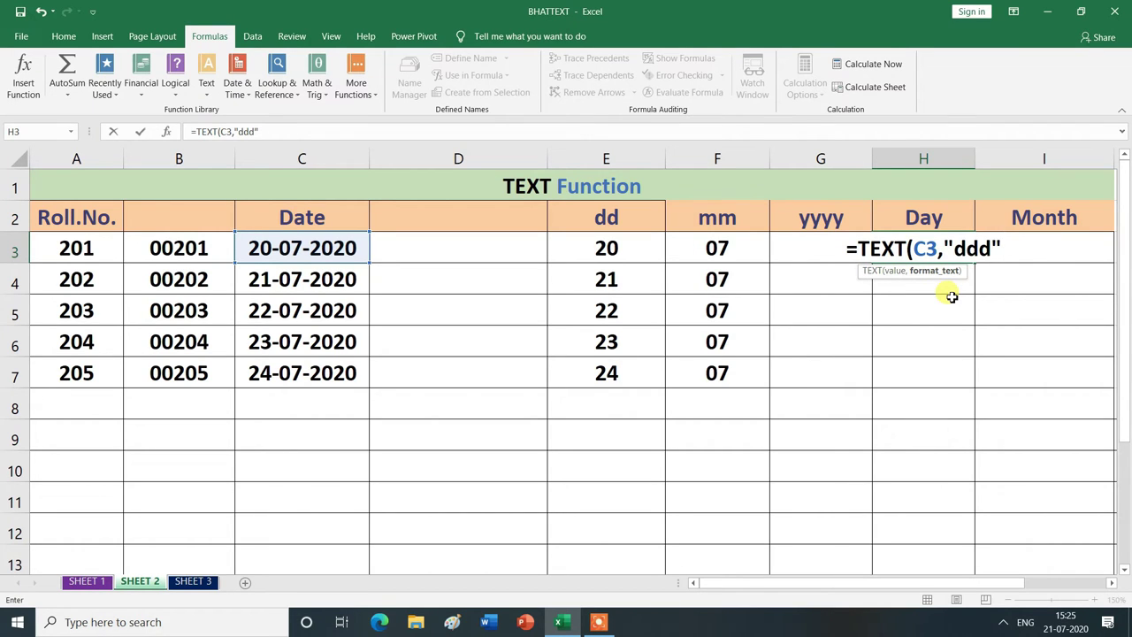
type(")")
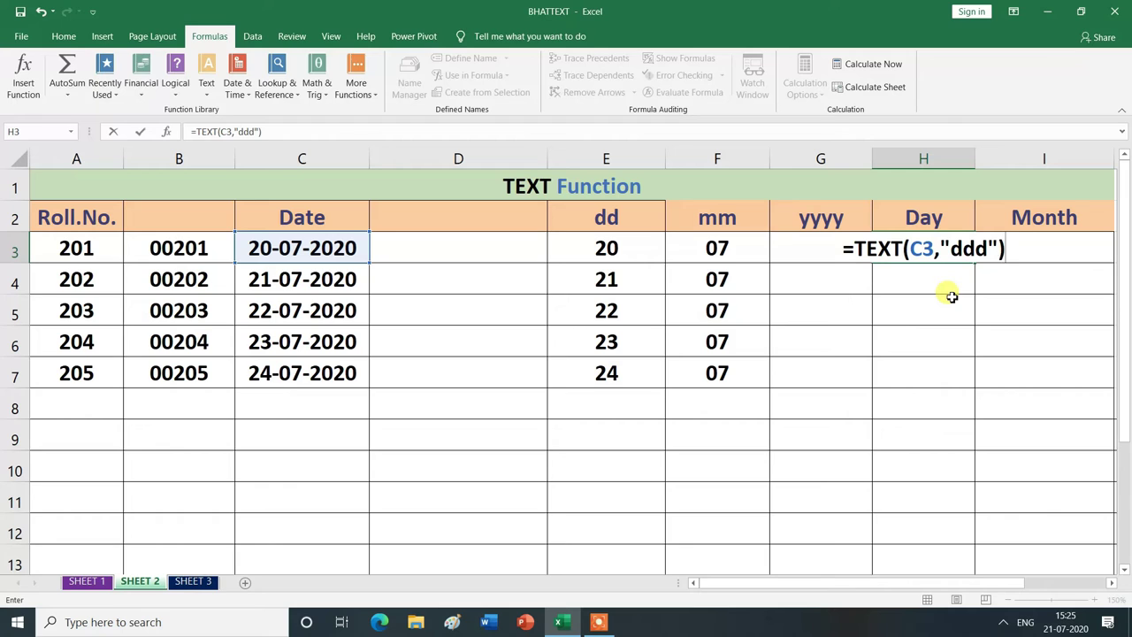
key("Return")
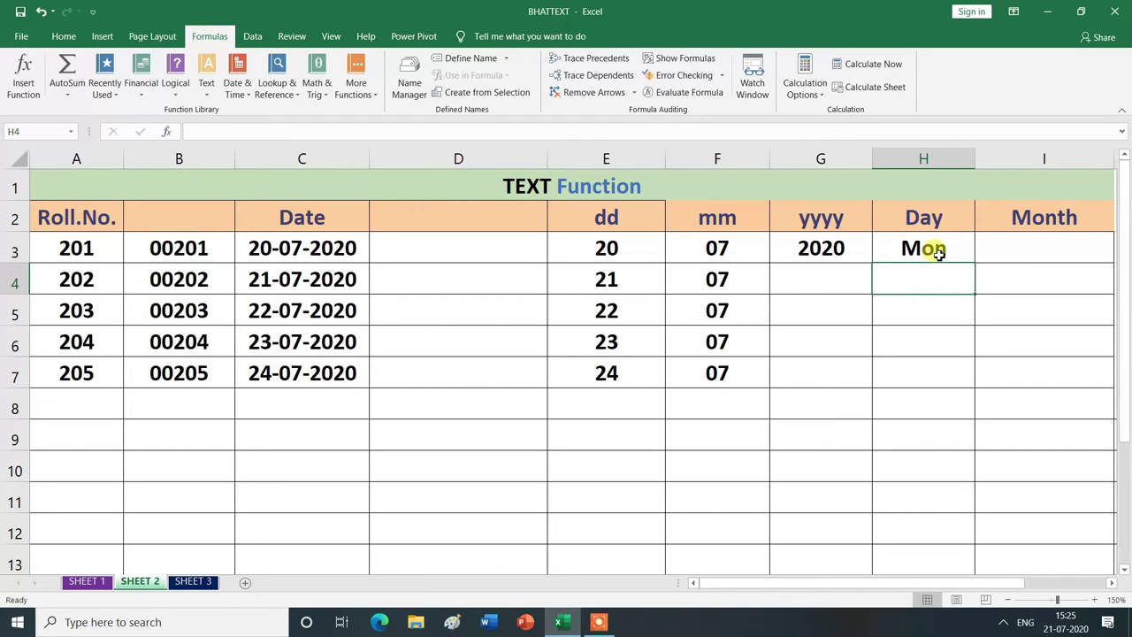
- Change H3's format to "dddd" so it shows Monday
left_click(939, 254)
double_click(938, 253)
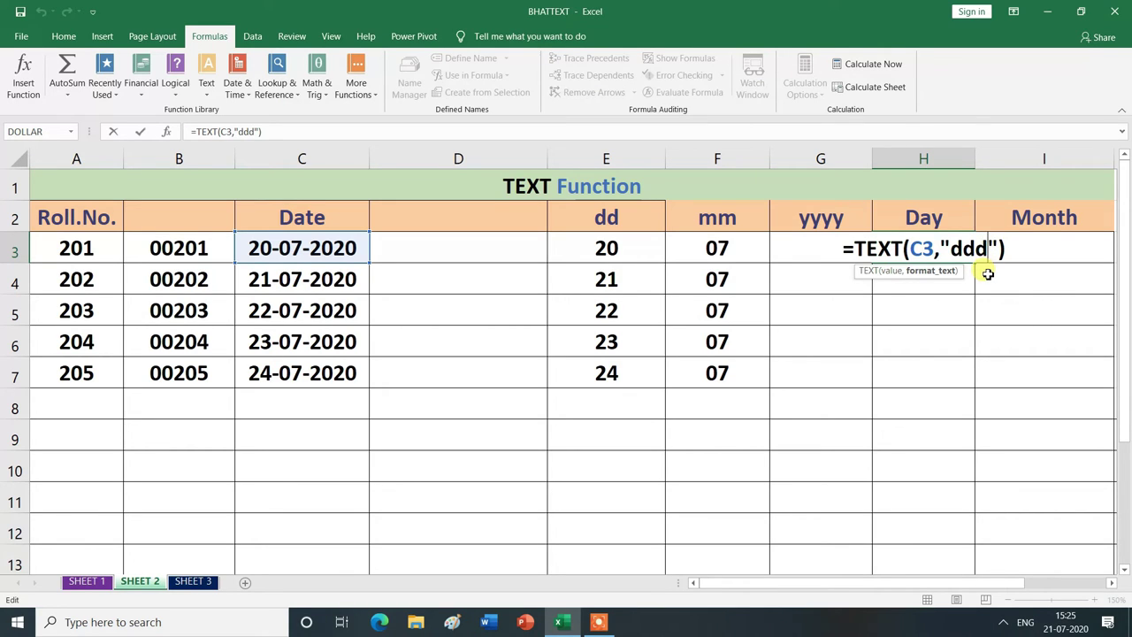
type("d")
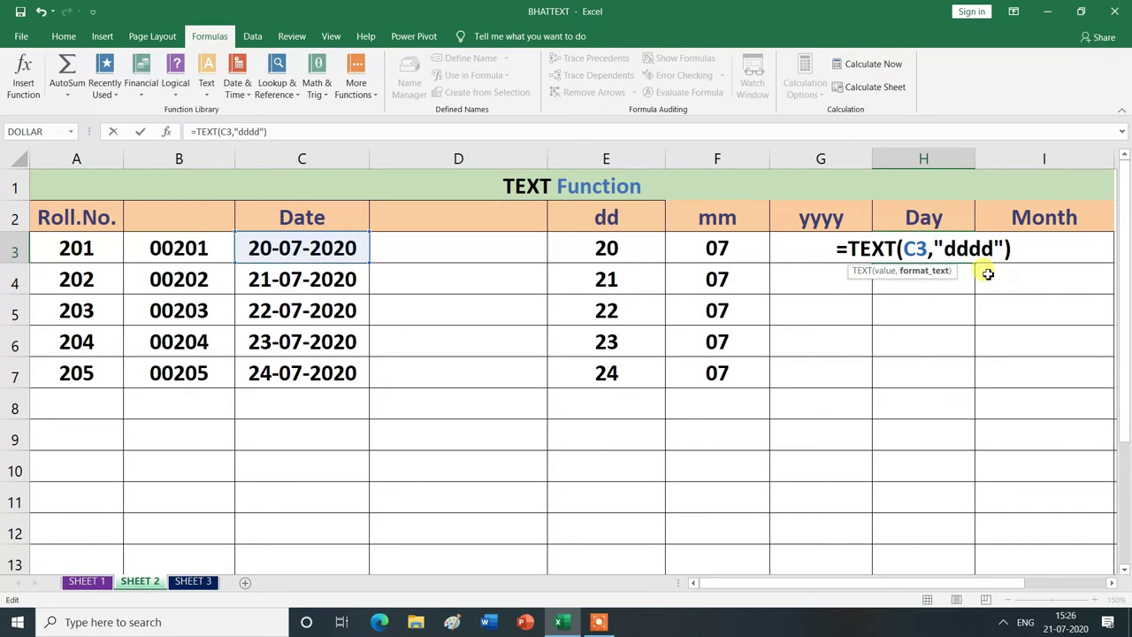
key("Return")
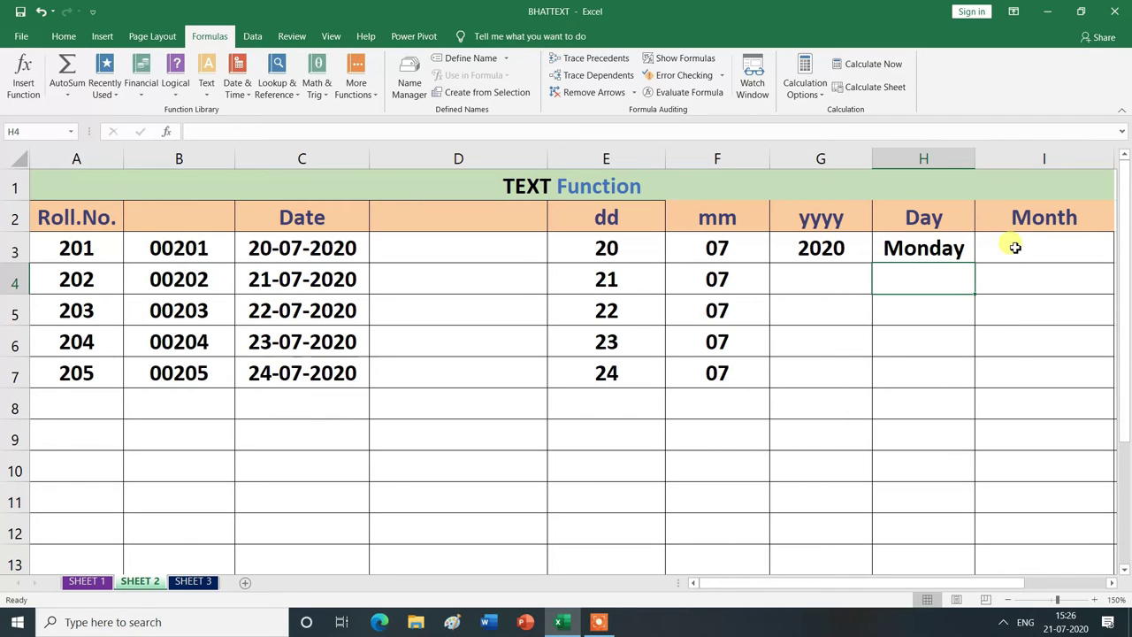
left_click(1010, 248)
- Enter =TEXT(C3,"mmm") in I3 under the Month heading
type("=")
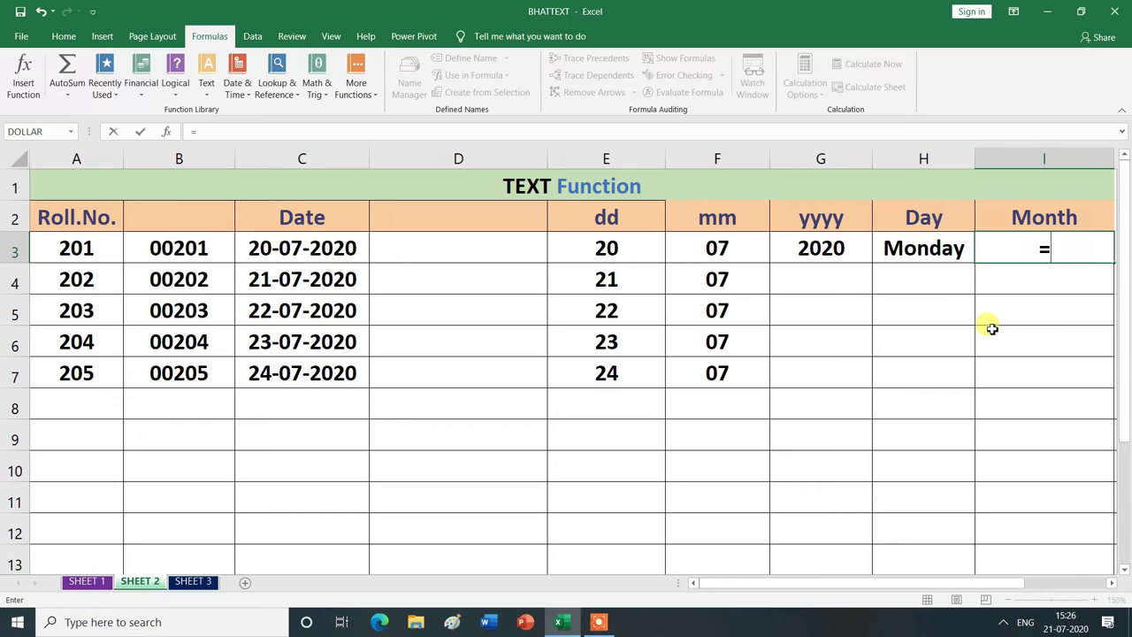
type("te")
key("Tab")
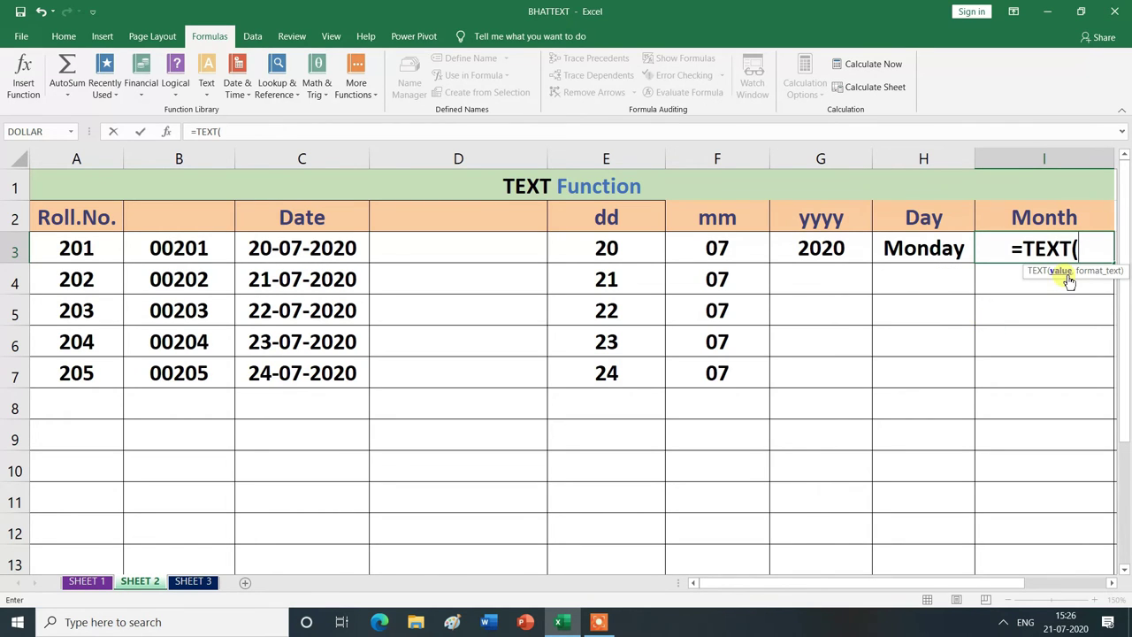
left_click(303, 247)
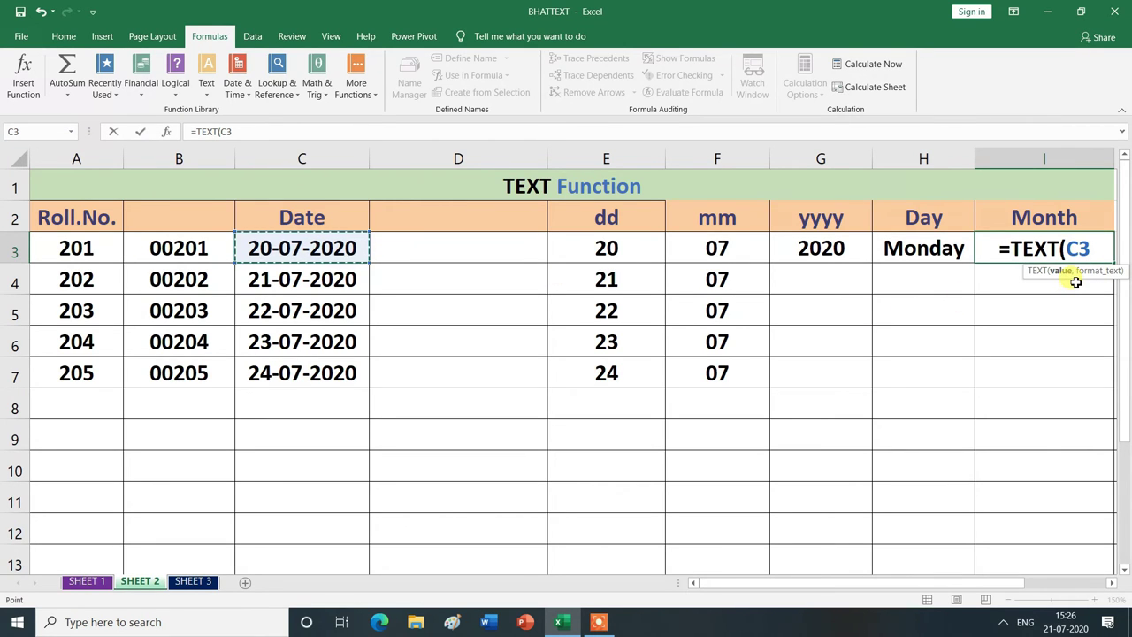
type(",")
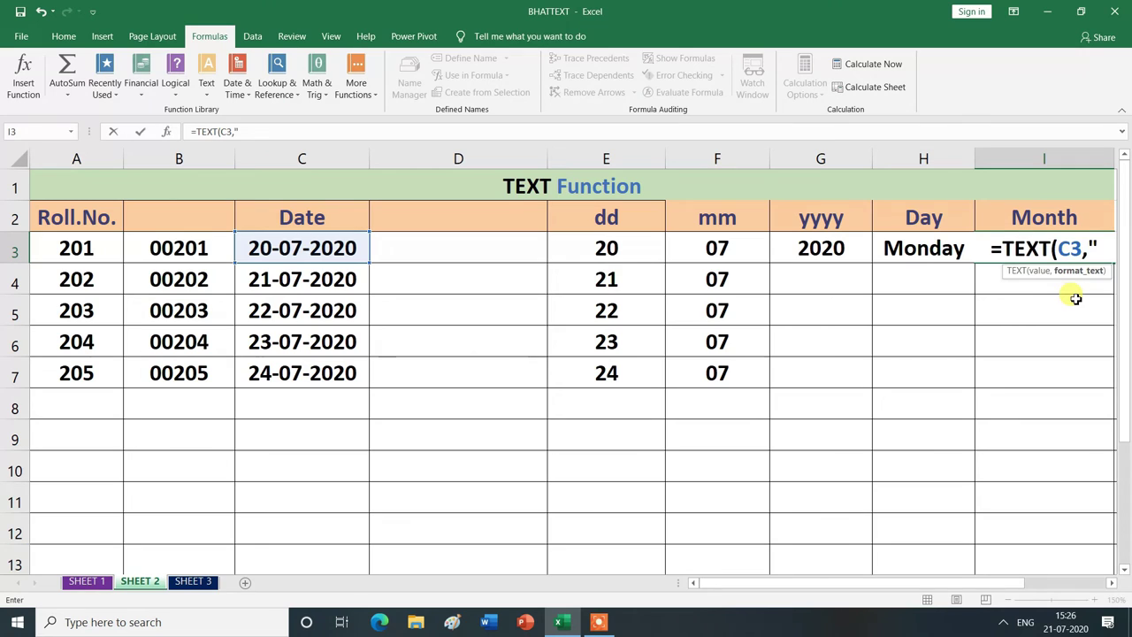
type("mm")
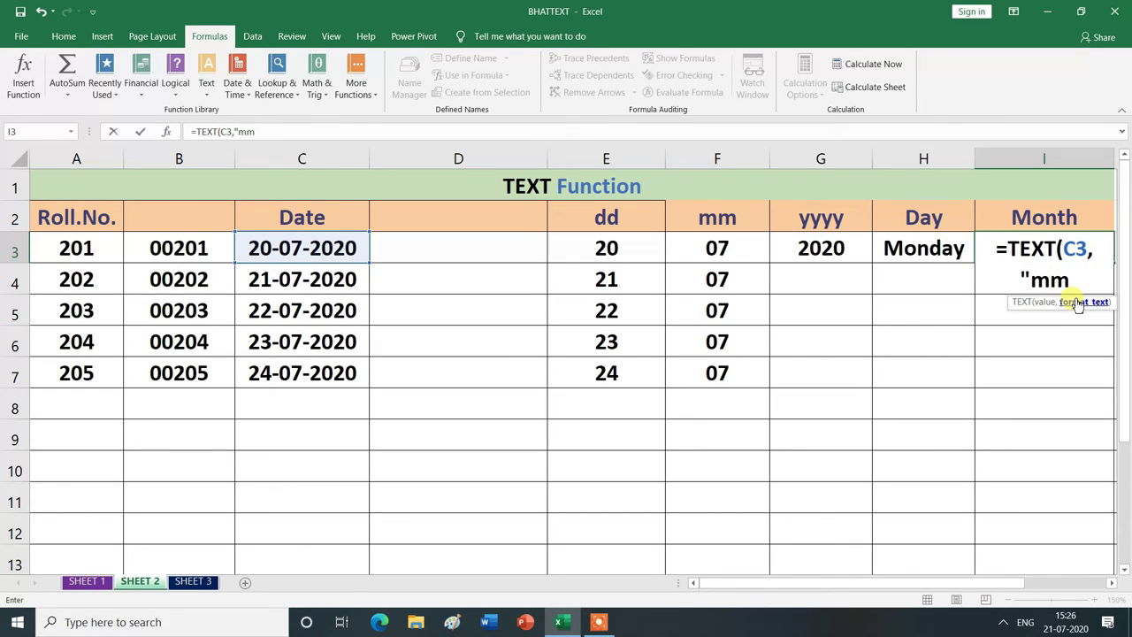
type("m\"")
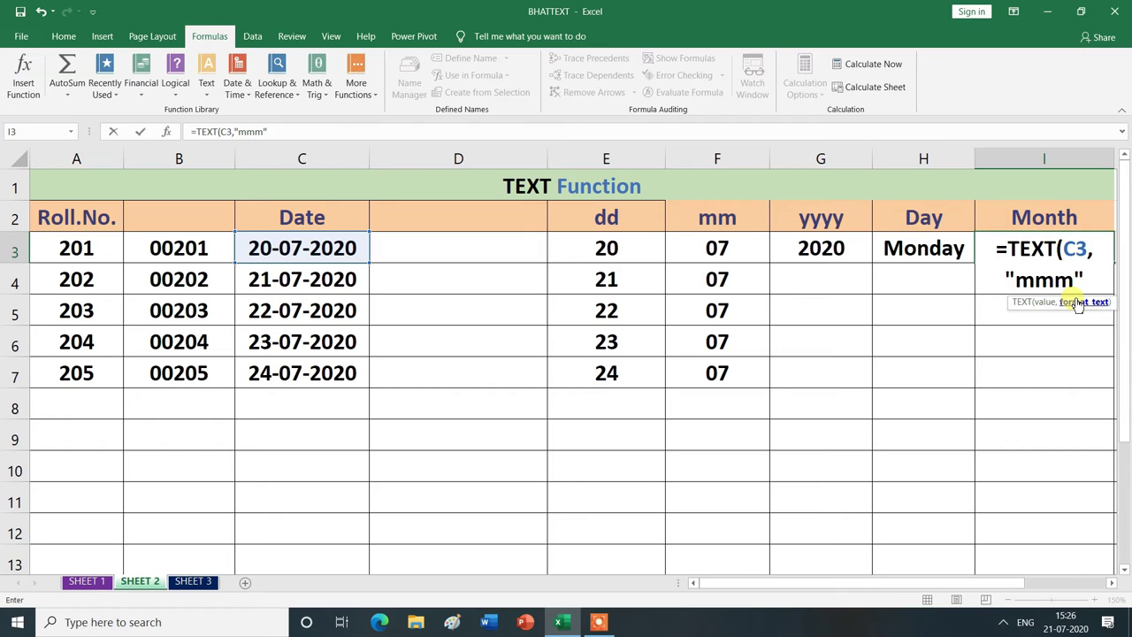
type(")")
key("Return")
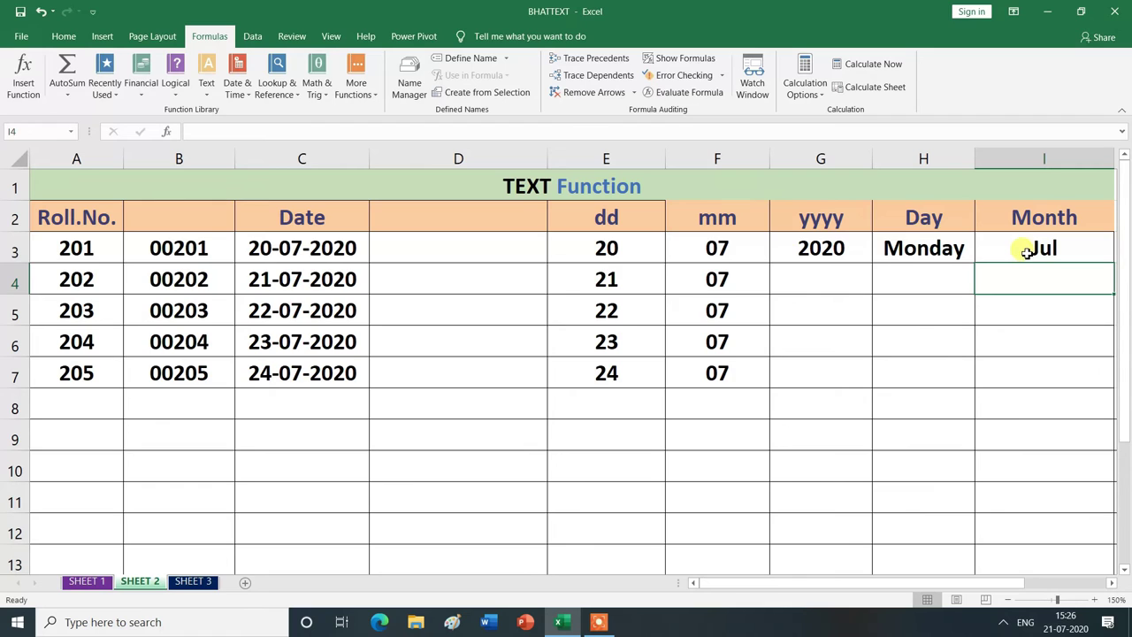
- Change I3's format to "mmmm" so it shows July
double_click(1023, 251)
left_click(1071, 279)
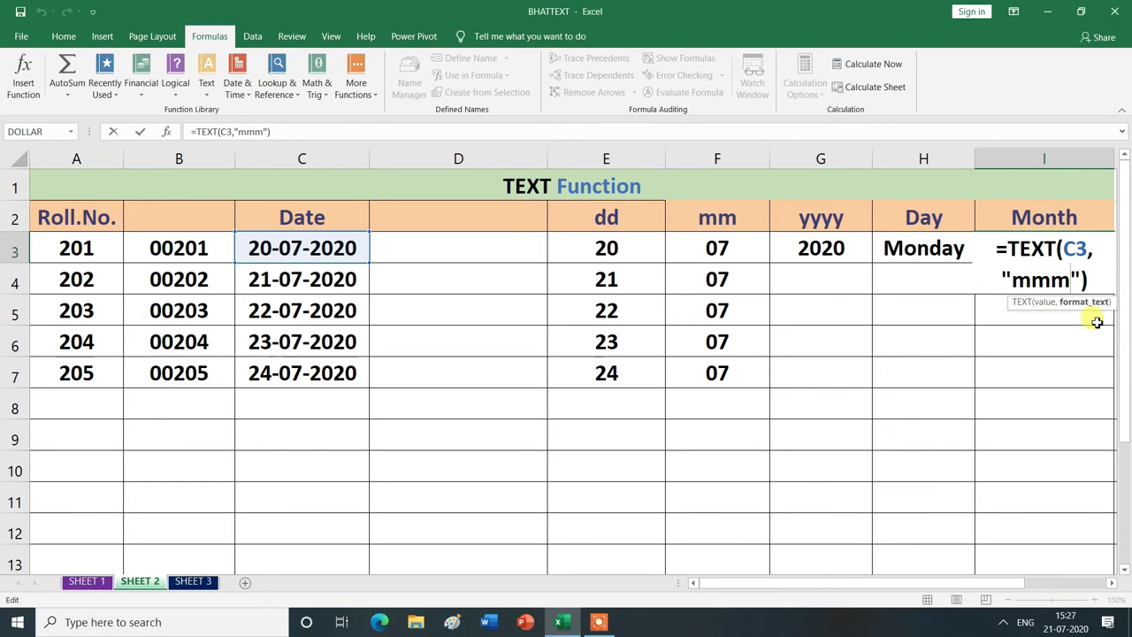
type("m")
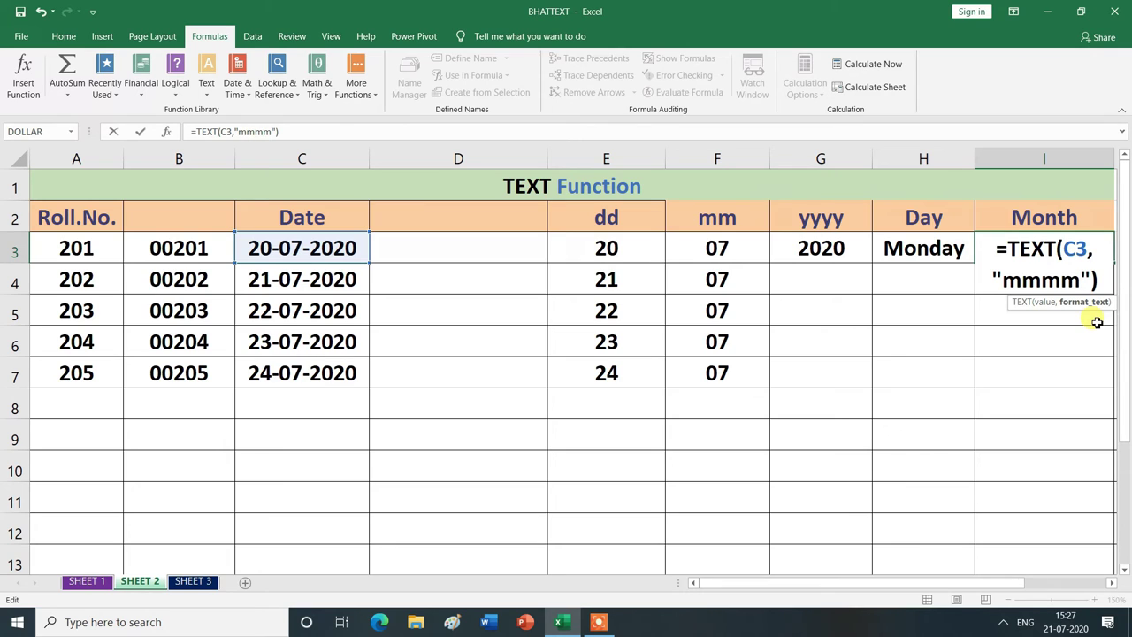
key("Return")
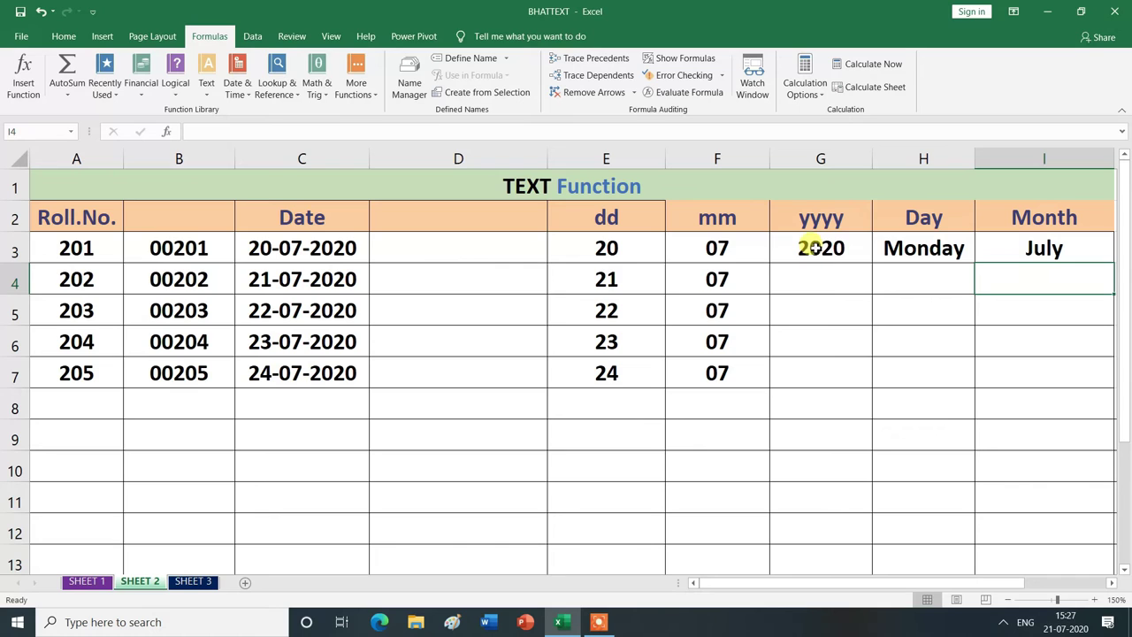
- Fill G3:I3 down to row 7, showing 2020, Monday–Friday and July
left_click_drag(806, 248, 1020, 245)
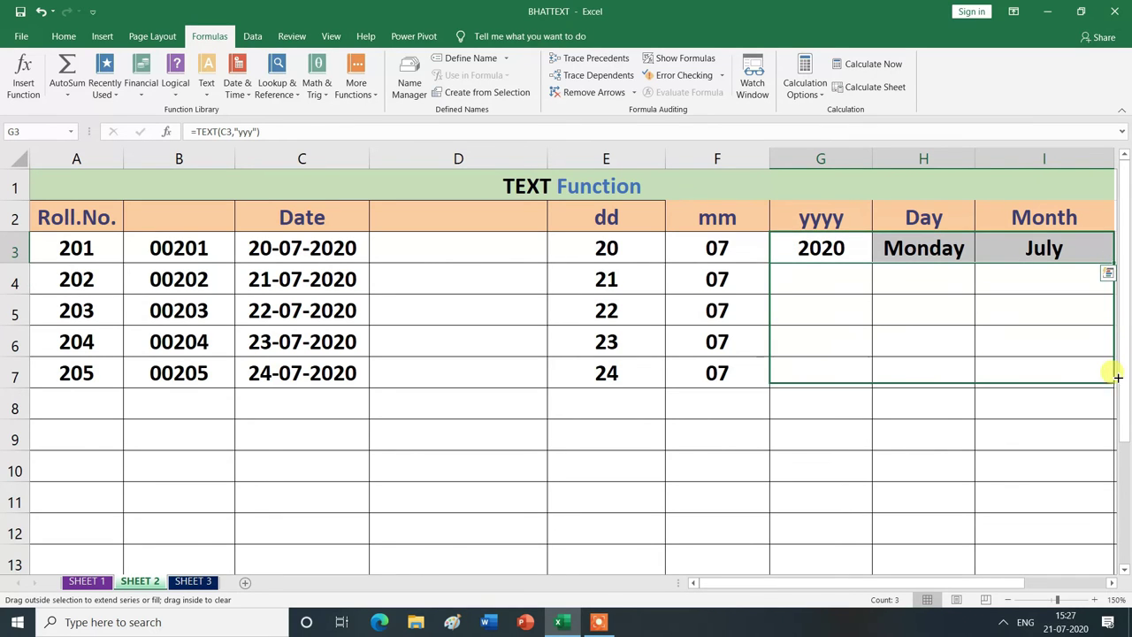
left_click_drag(1114, 263, 1116, 384)
left_click(1049, 449)
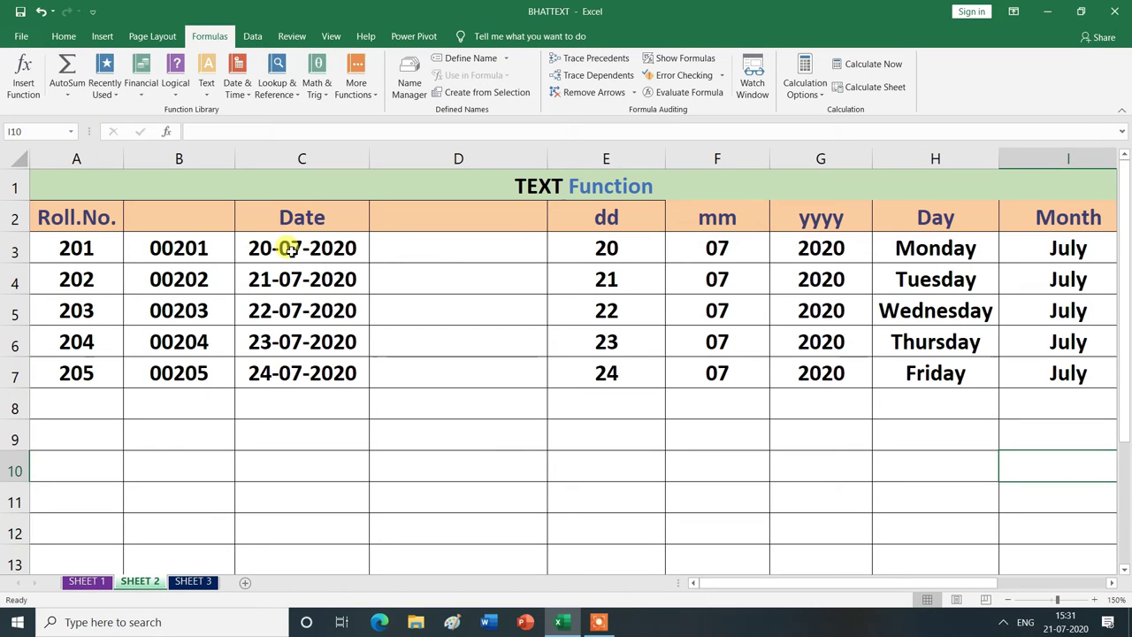
left_click(402, 255)
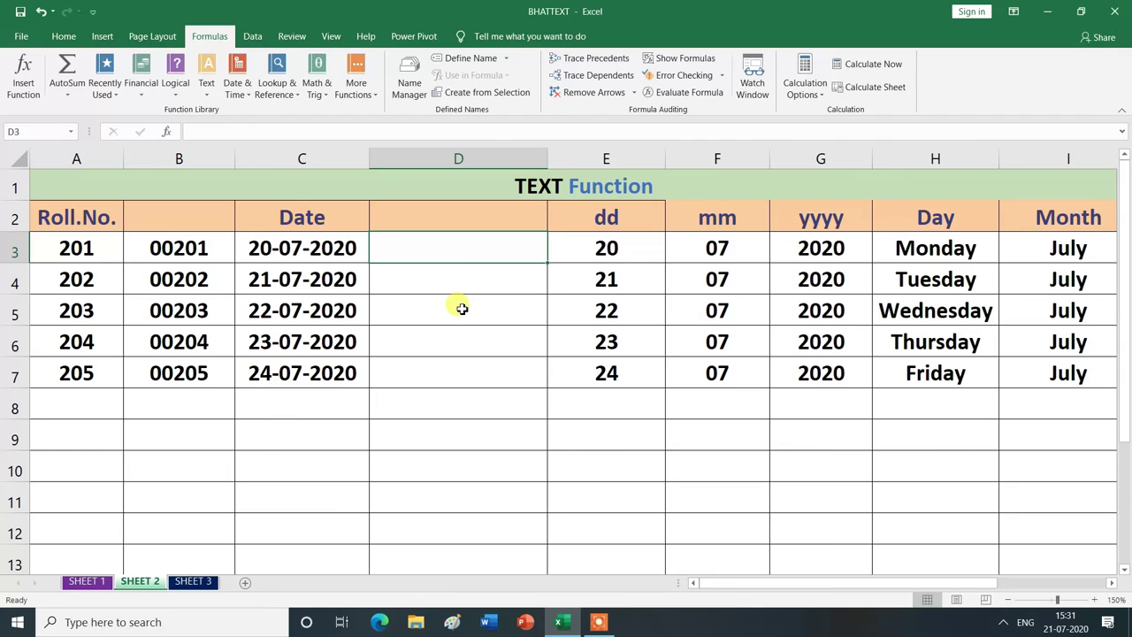
type("=con")
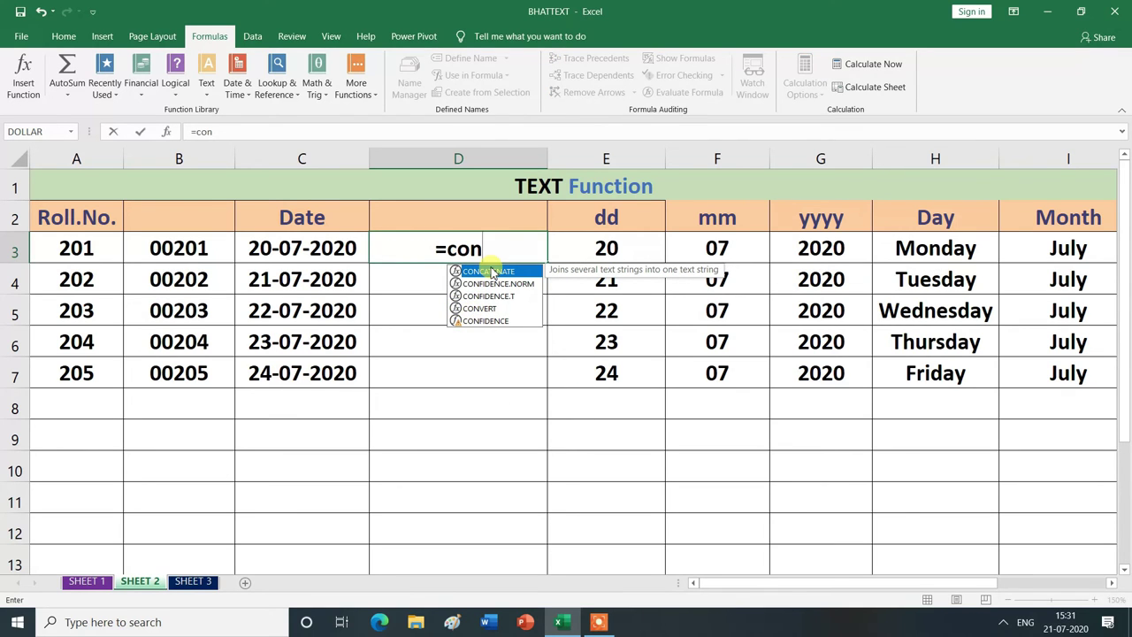
double_click(492, 271)
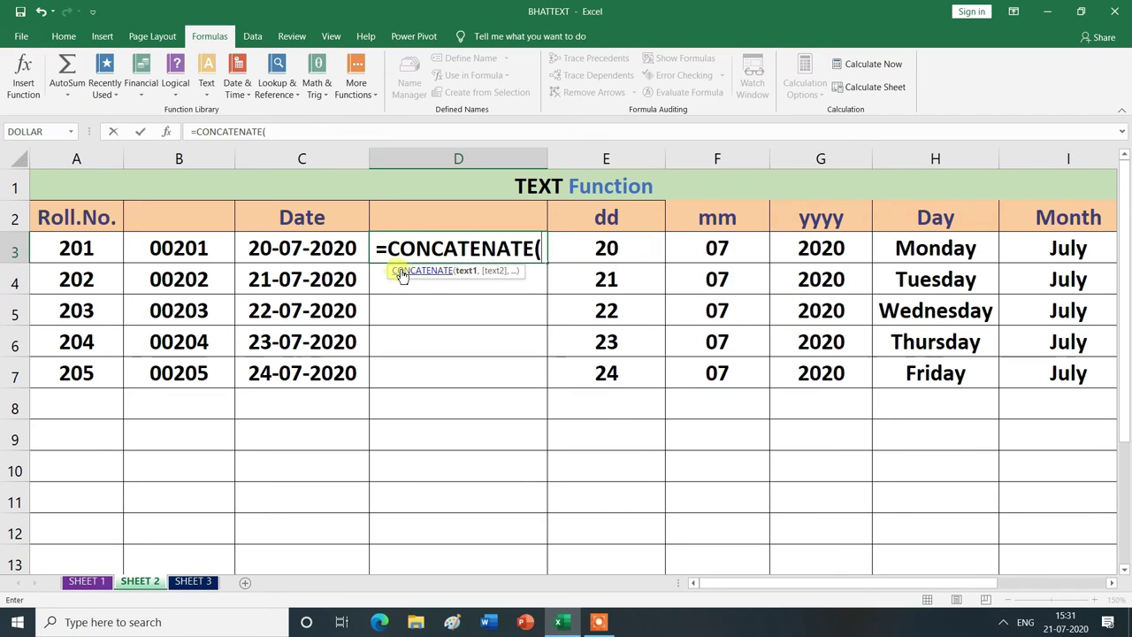
left_click(316, 241)
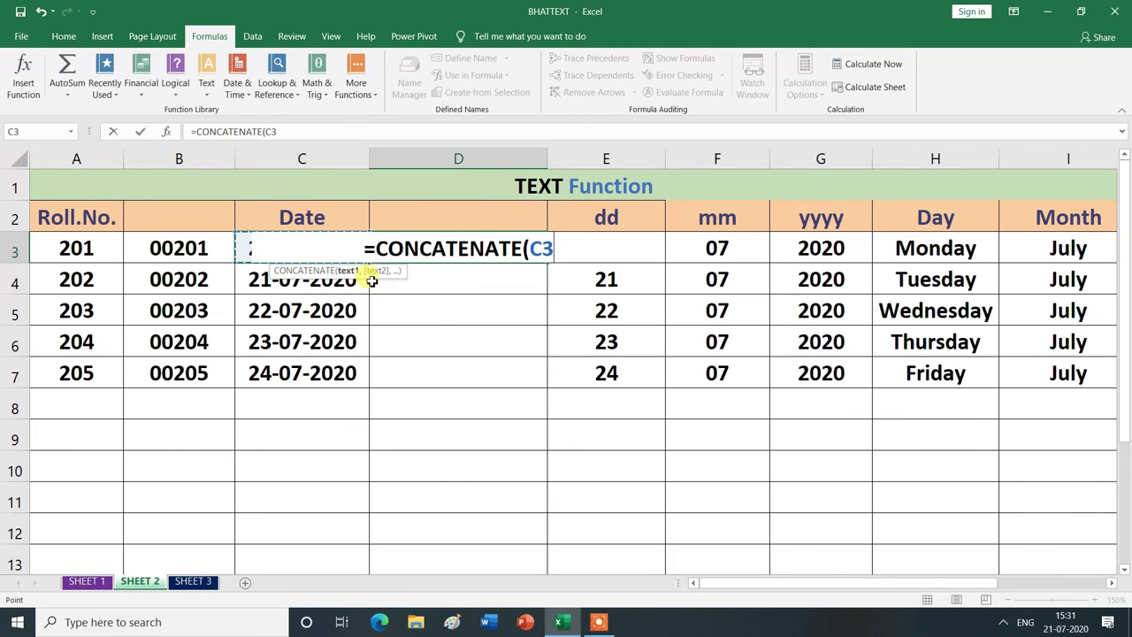
type(",")
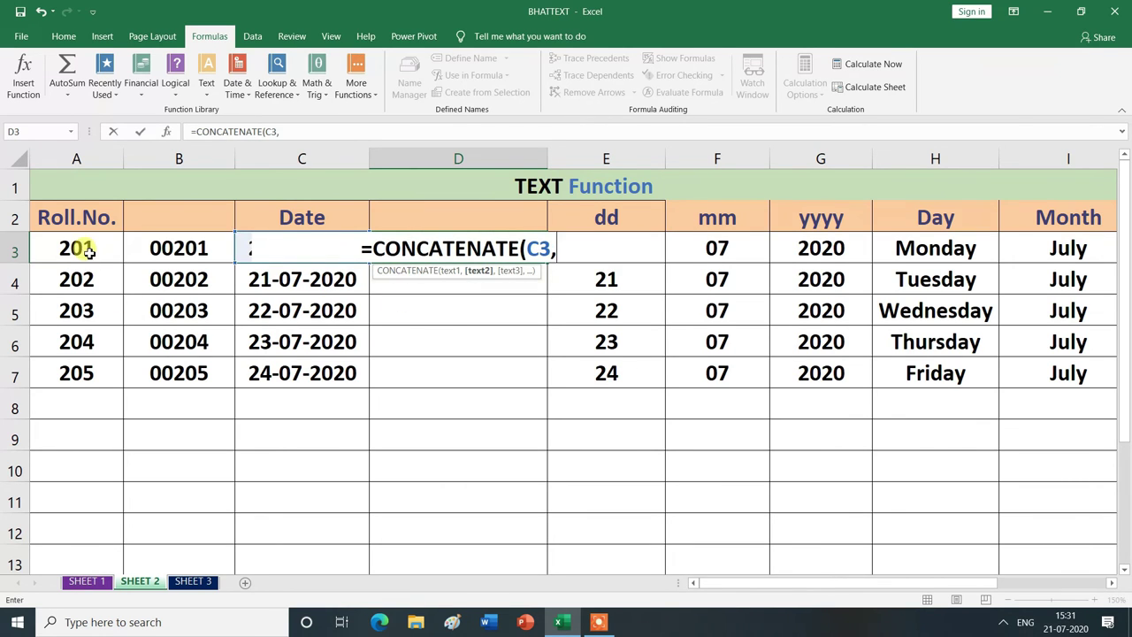
left_click(89, 251)
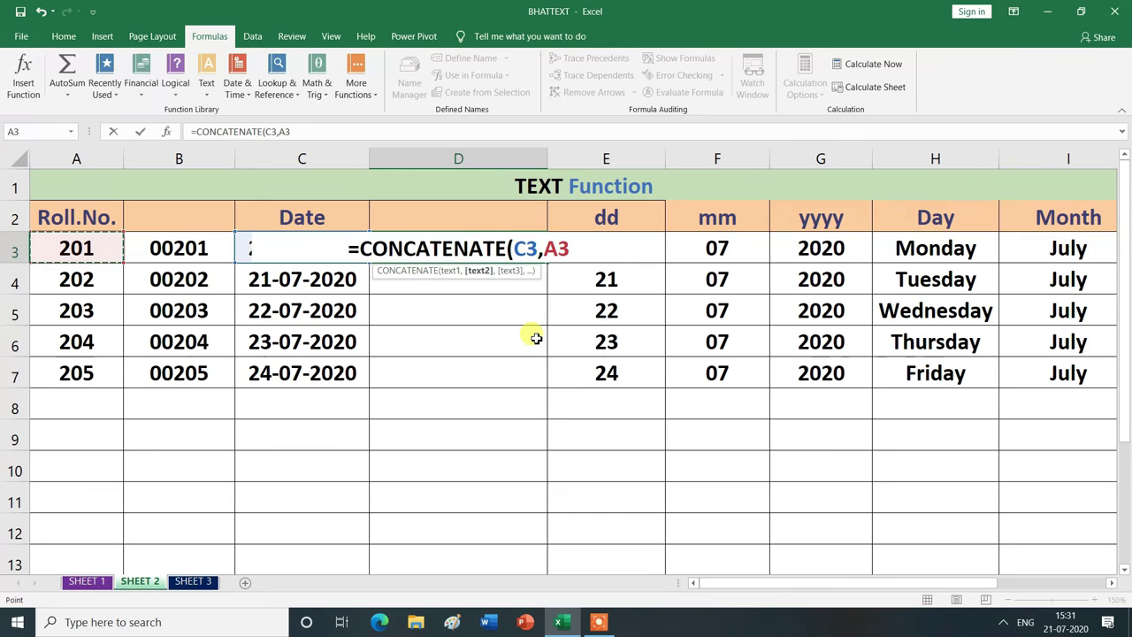
type(")")
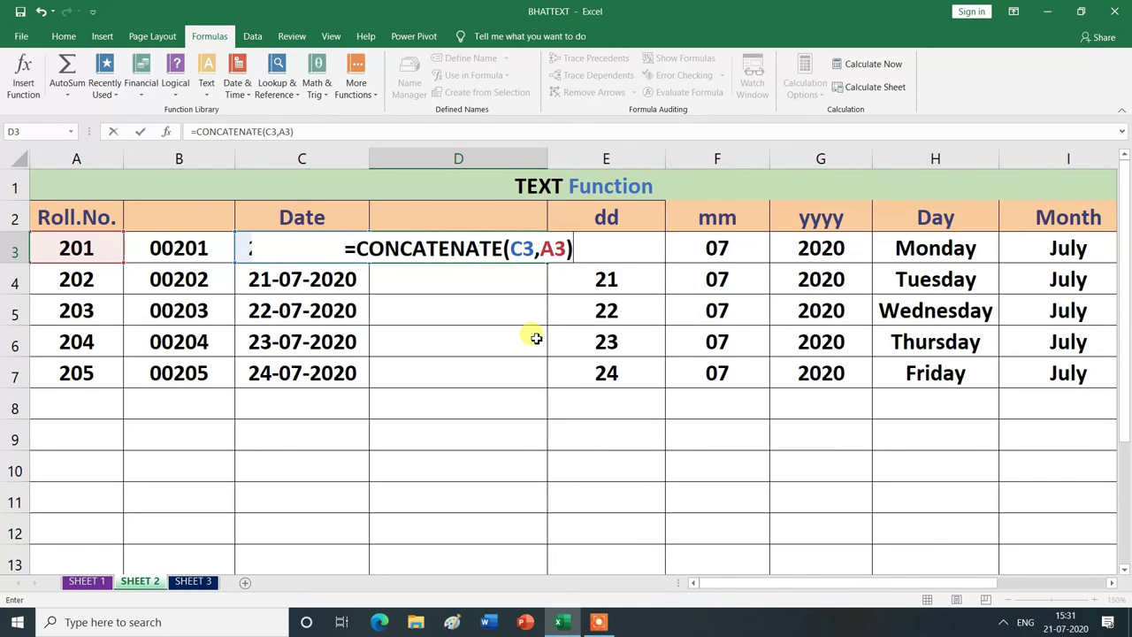
key("Return")
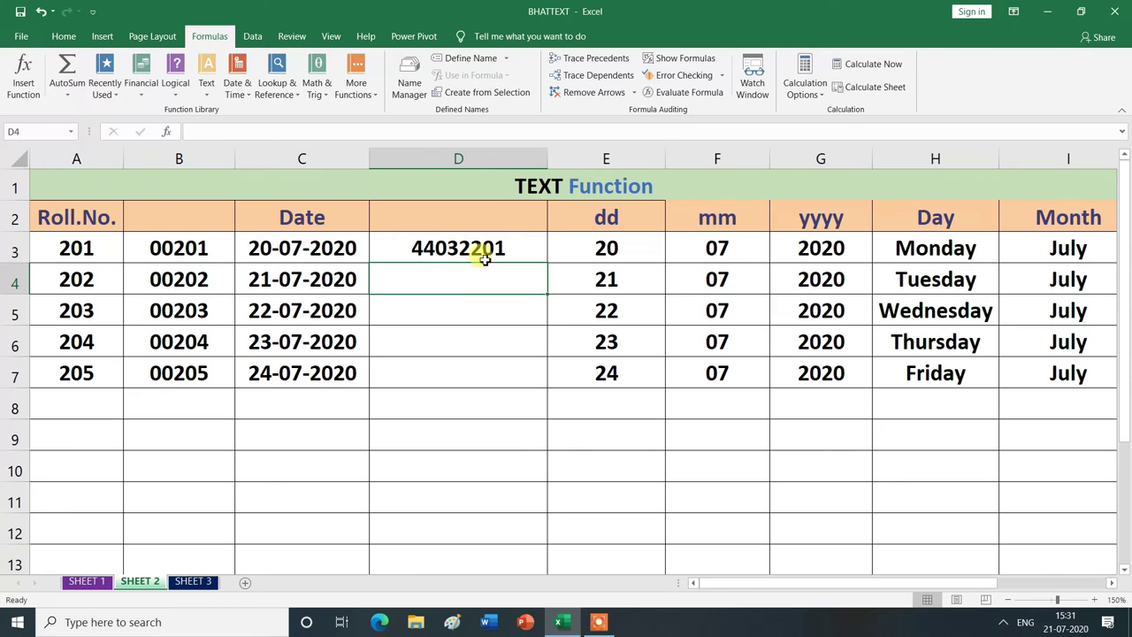
left_click(485, 251)
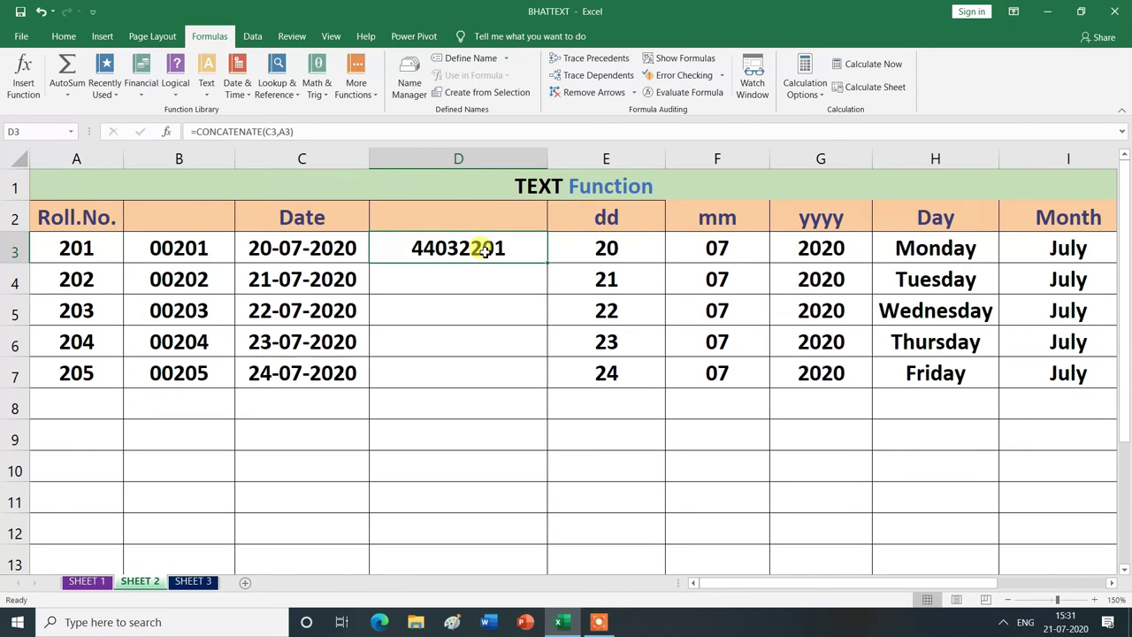
key("Delete")
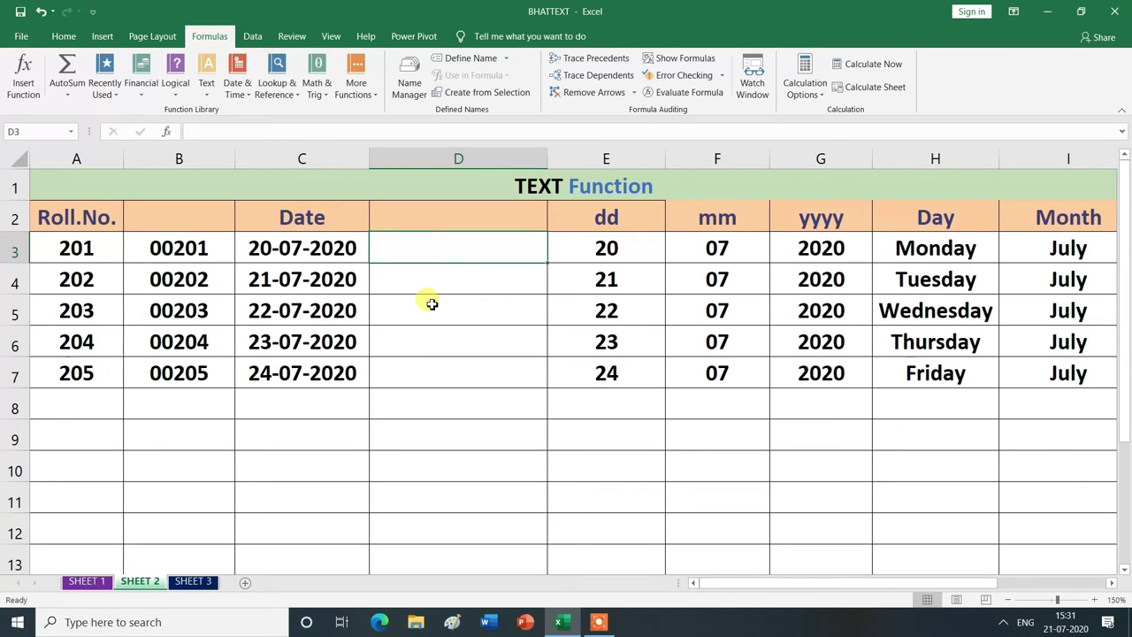
type("=")
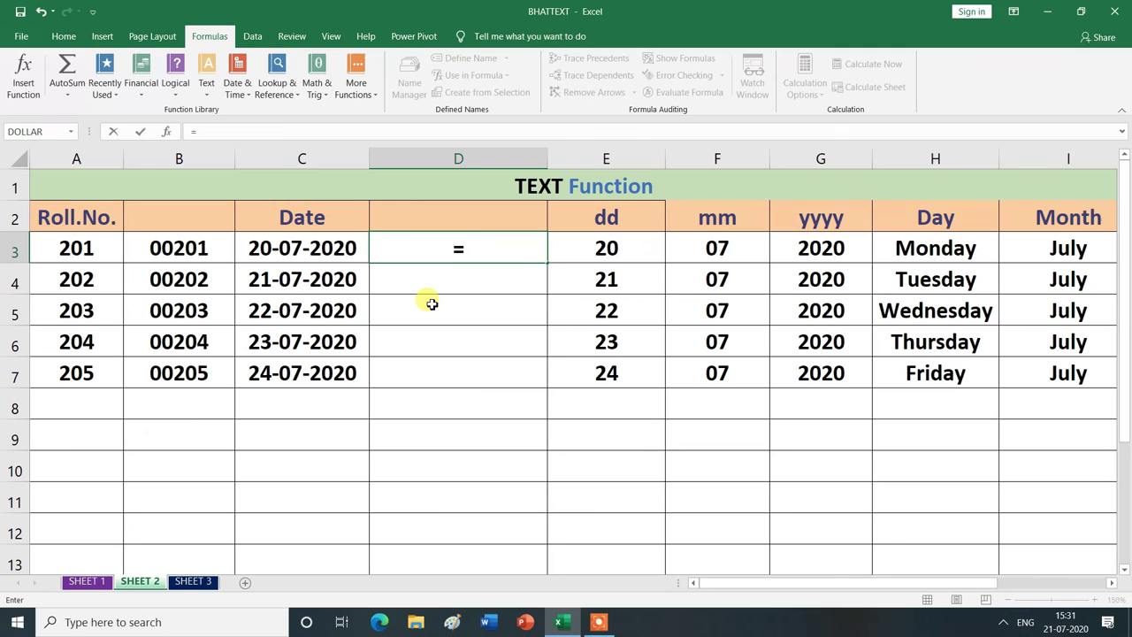
type("te")
key("Tab")
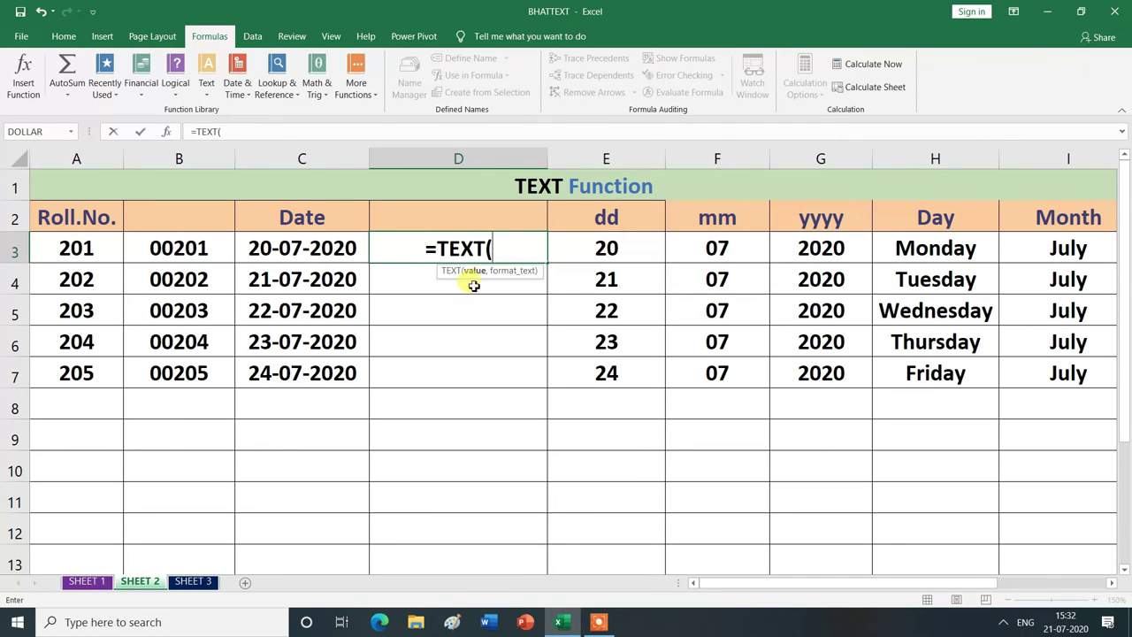
left_click(331, 248)
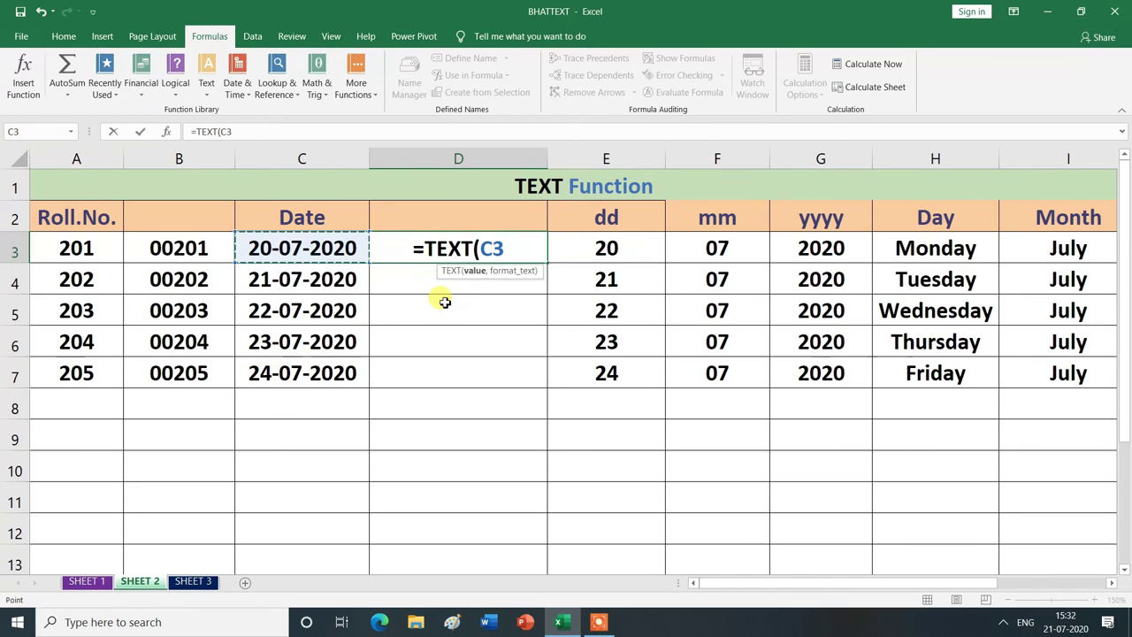
type(",")
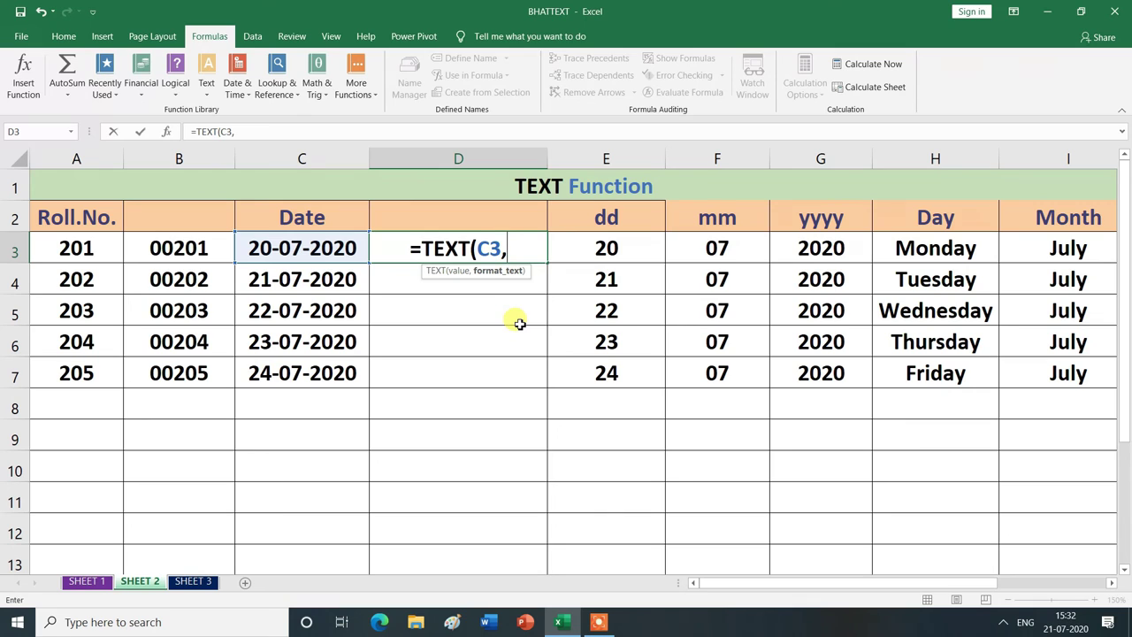
type("\"")
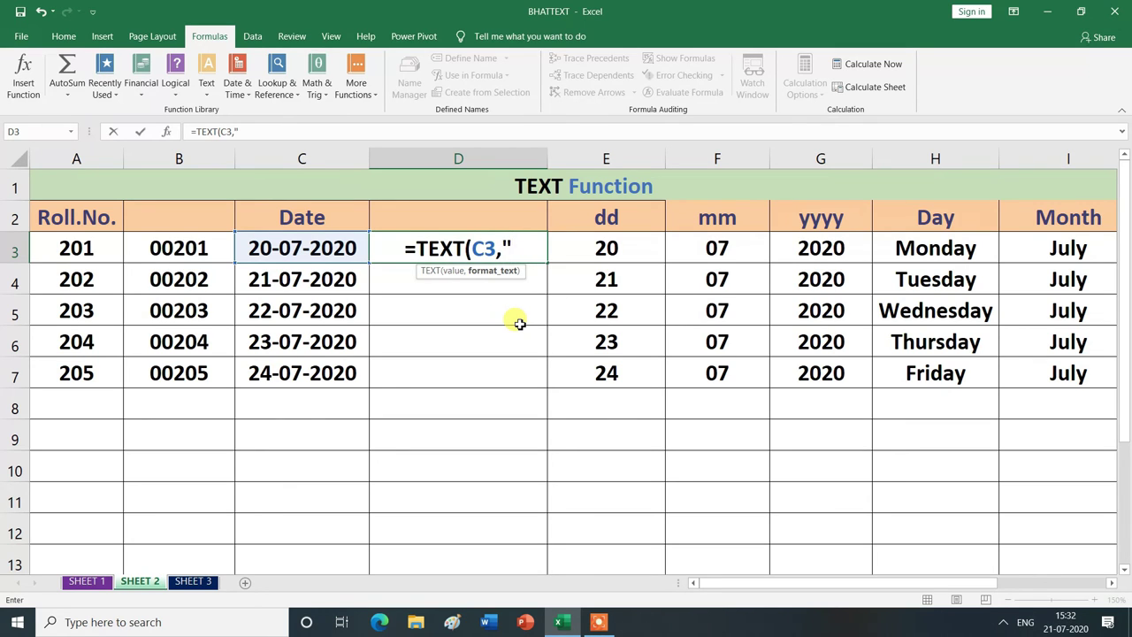
type("dd")
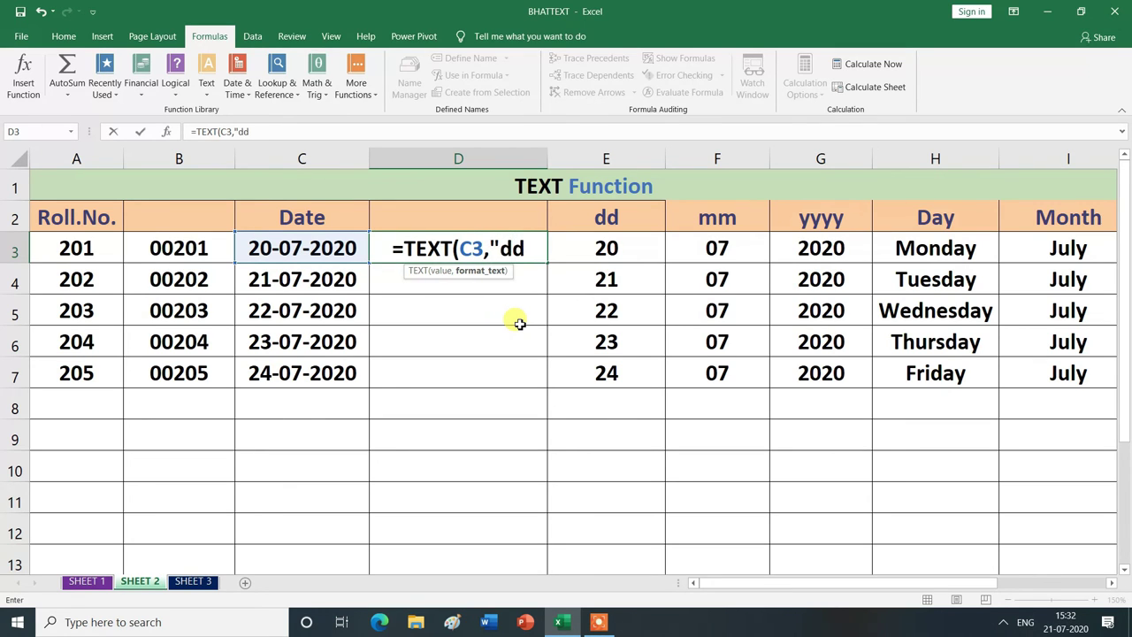
type("-")
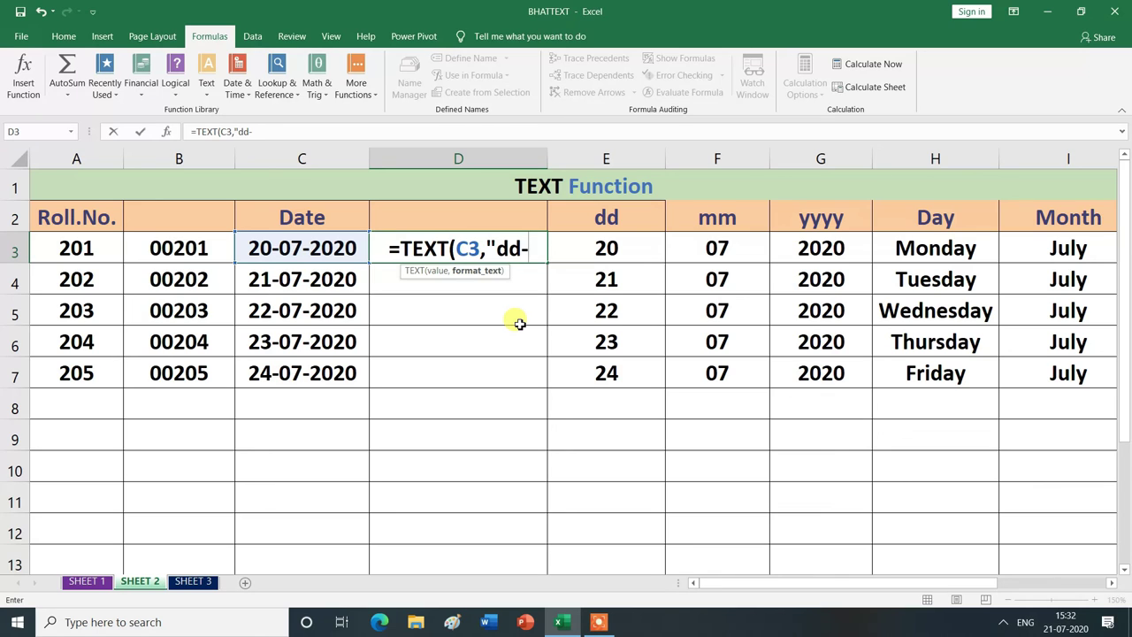
type("mm")
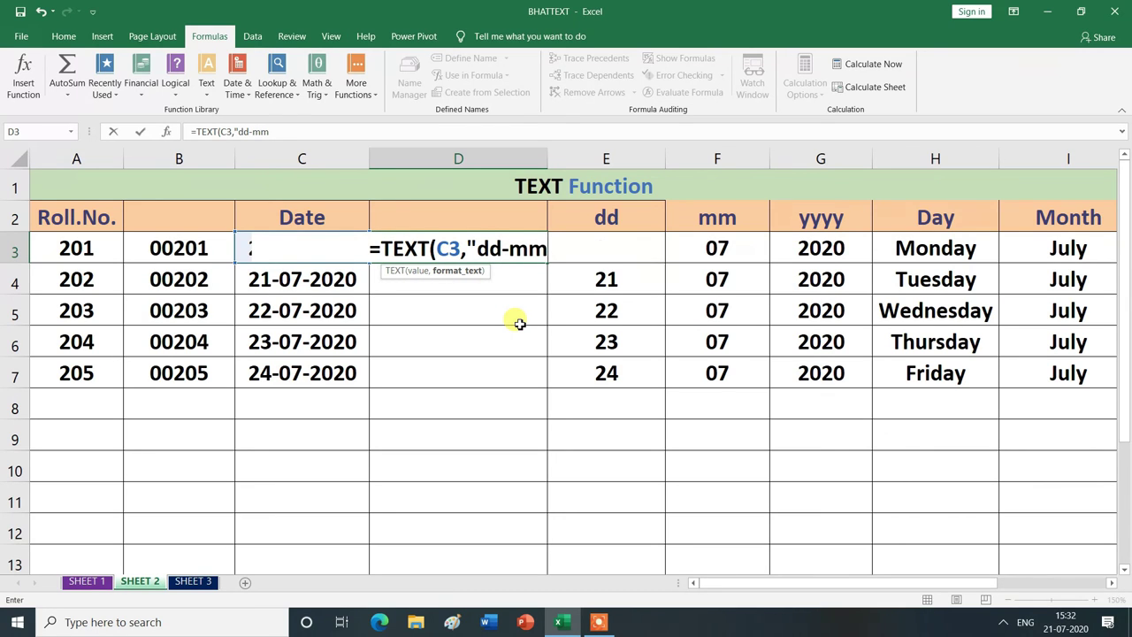
type("-yyyy")
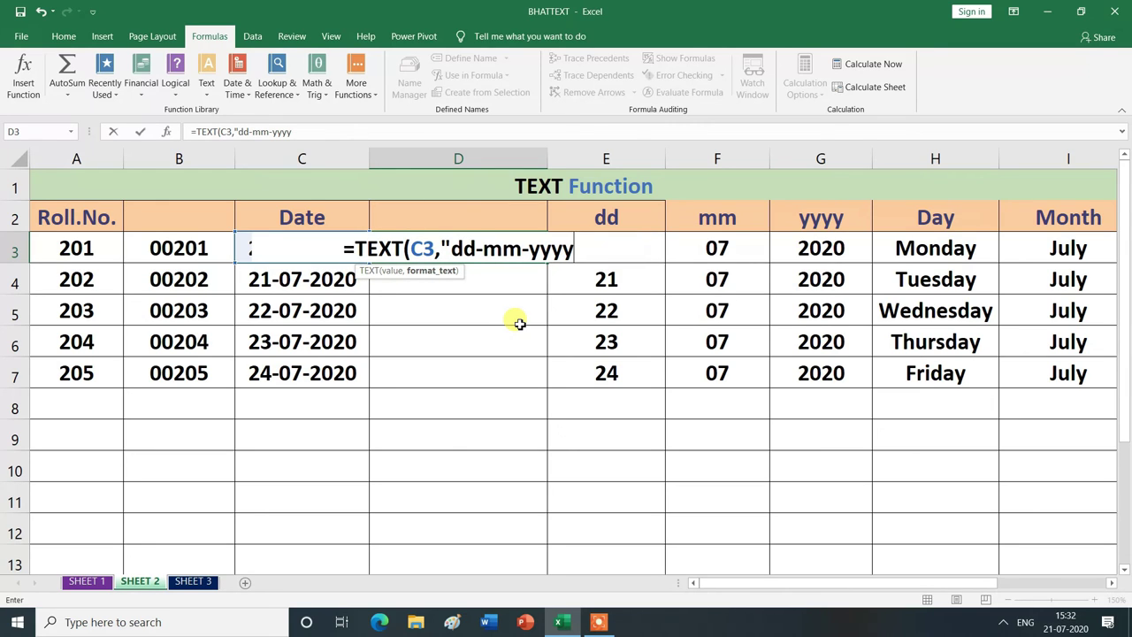
type("\"")
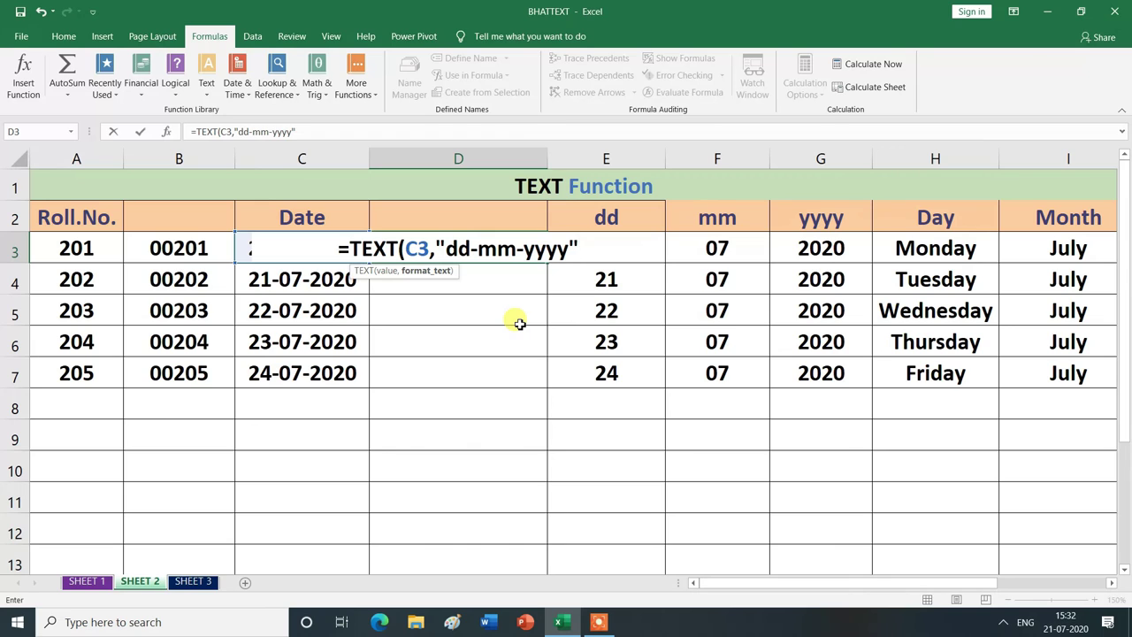
type(")")
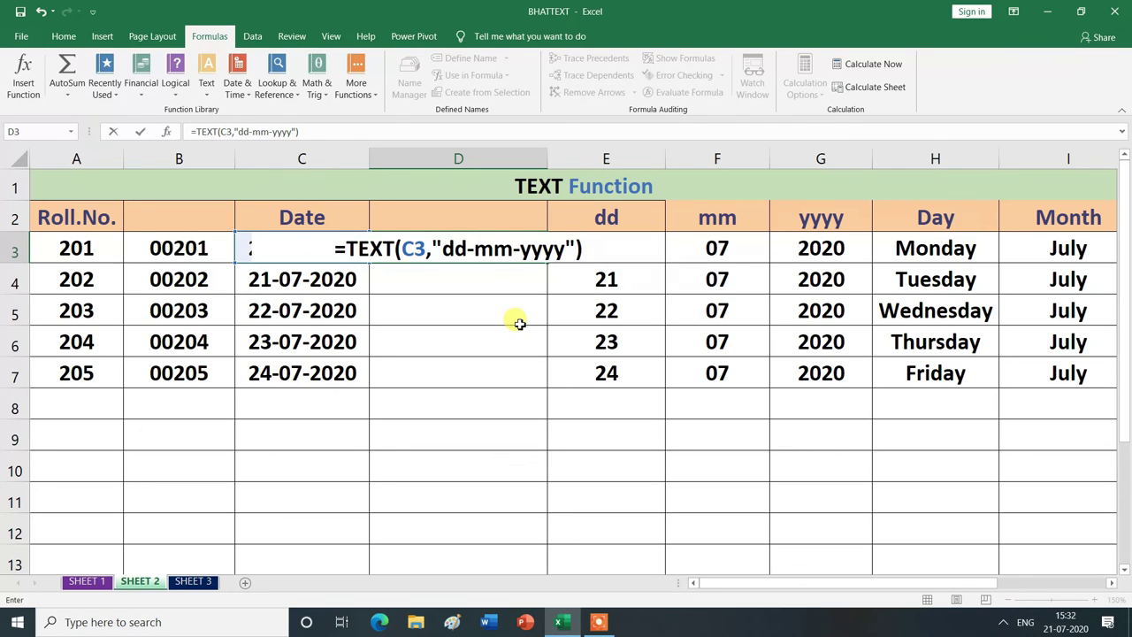
type("&")
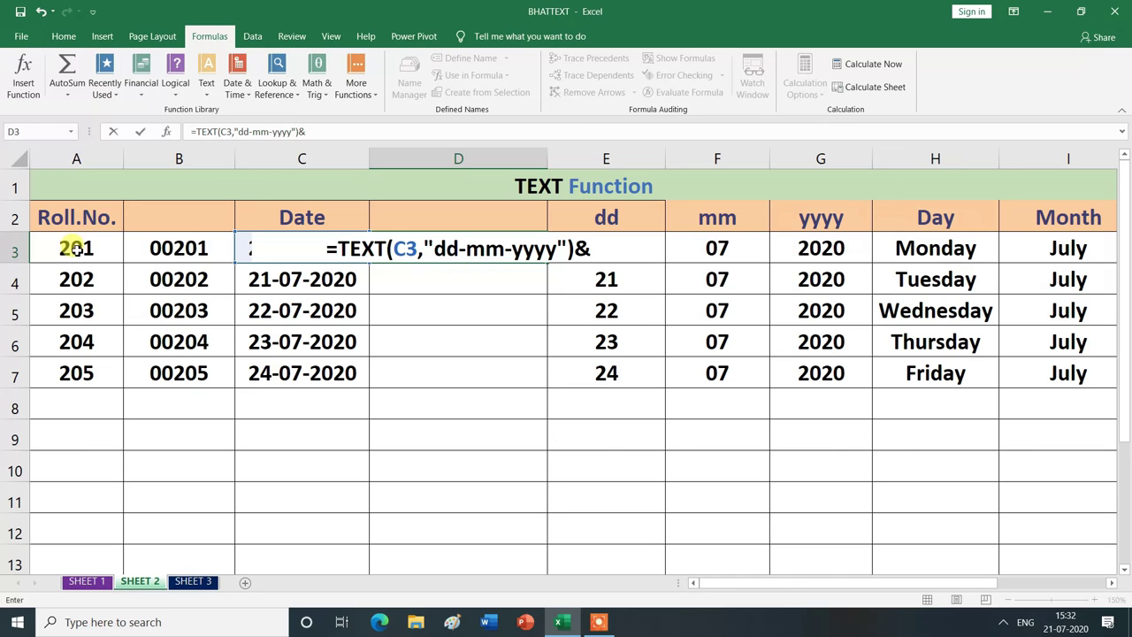
left_click(79, 250)
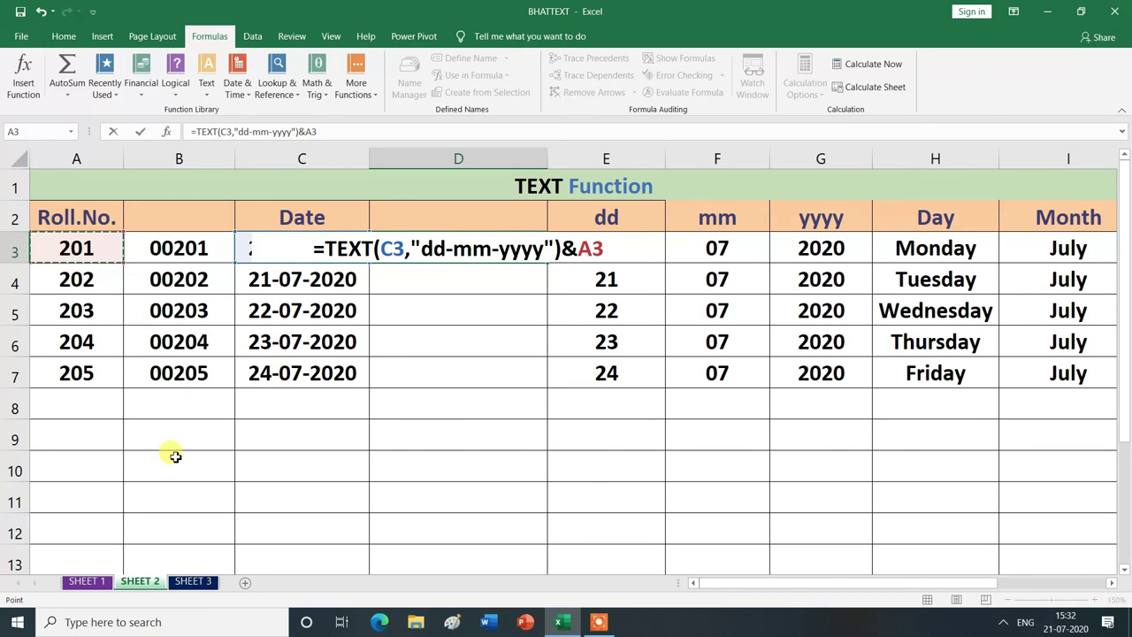
key("Return")
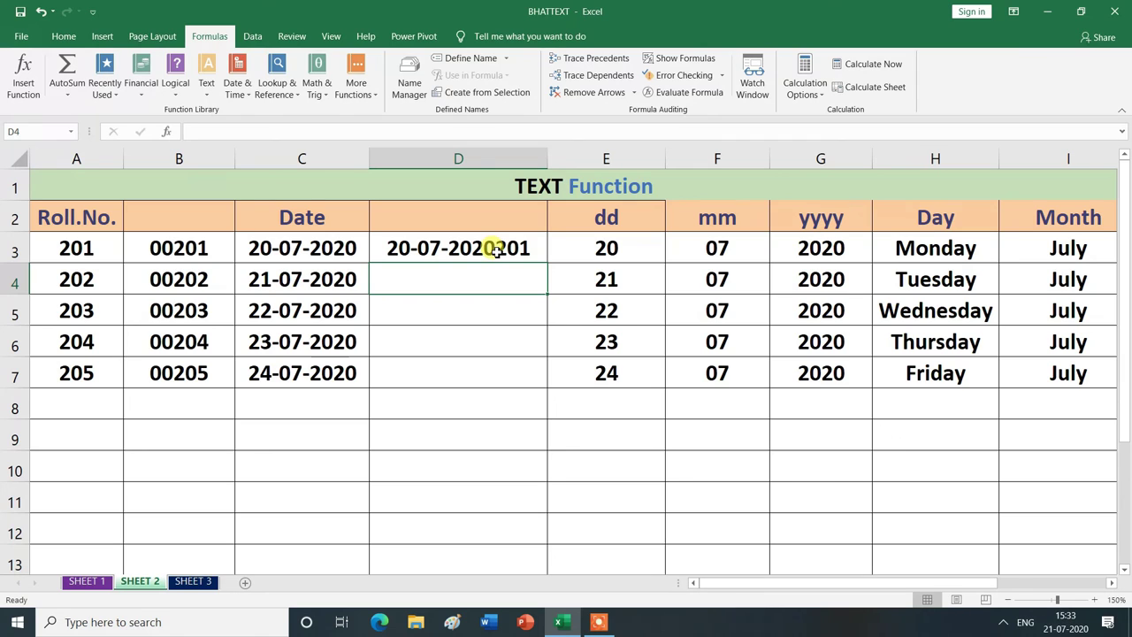
double_click(426, 251)
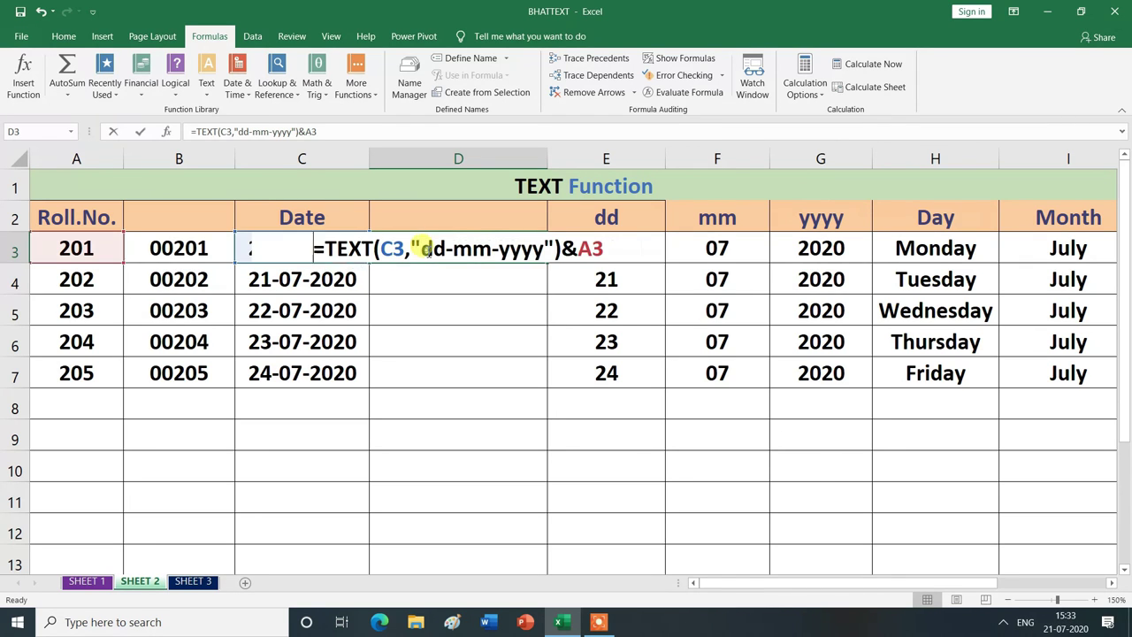
left_click(576, 250)
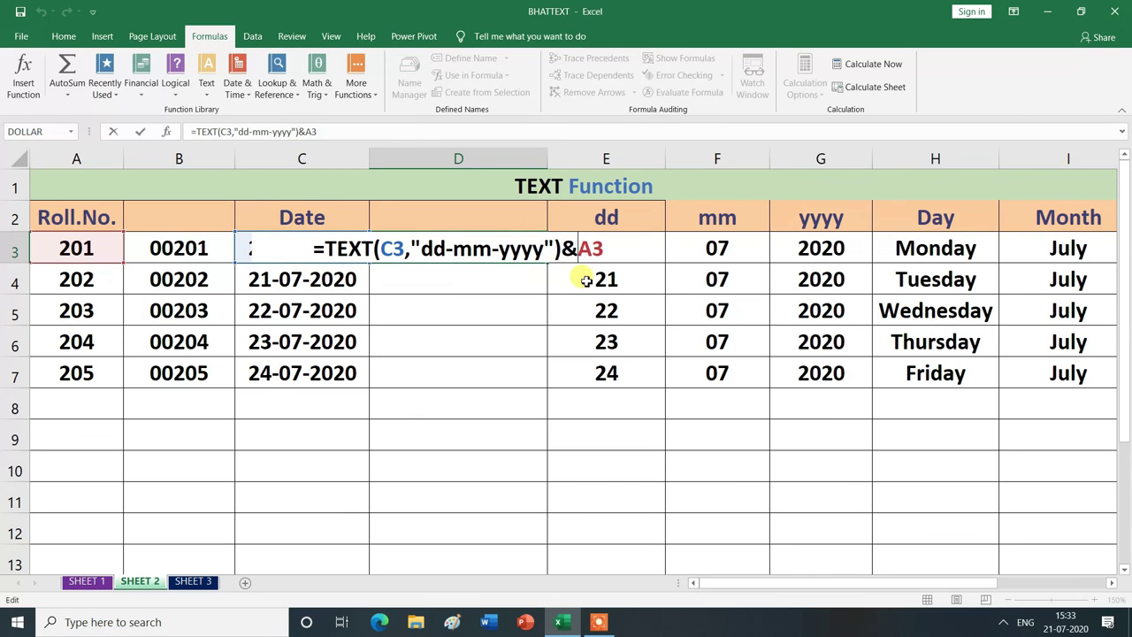
type("-")
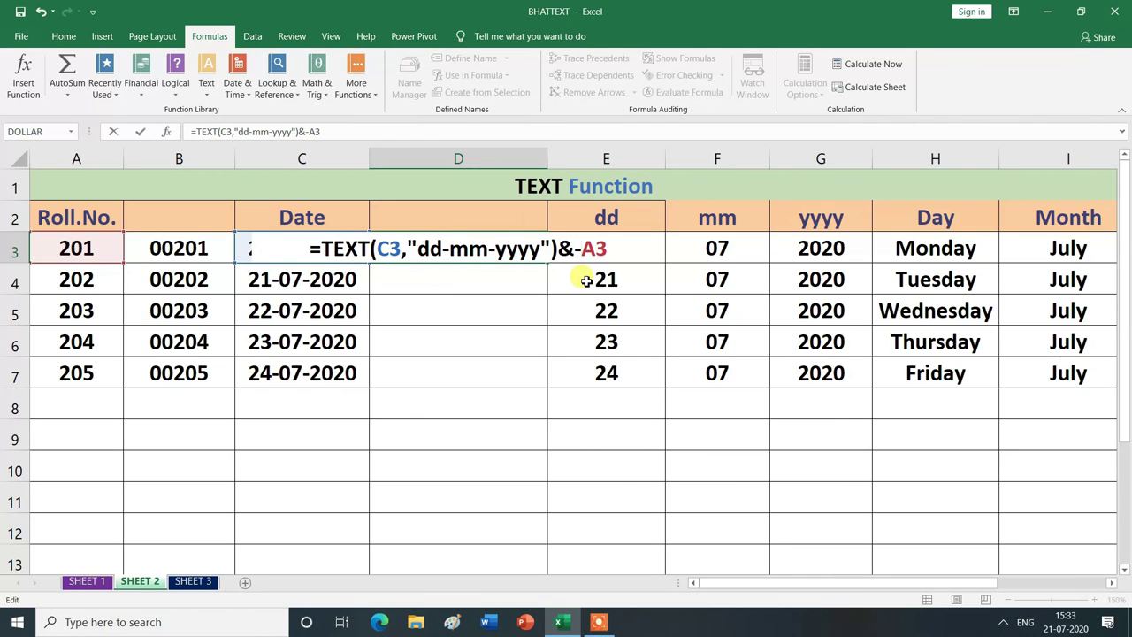
key("Return")
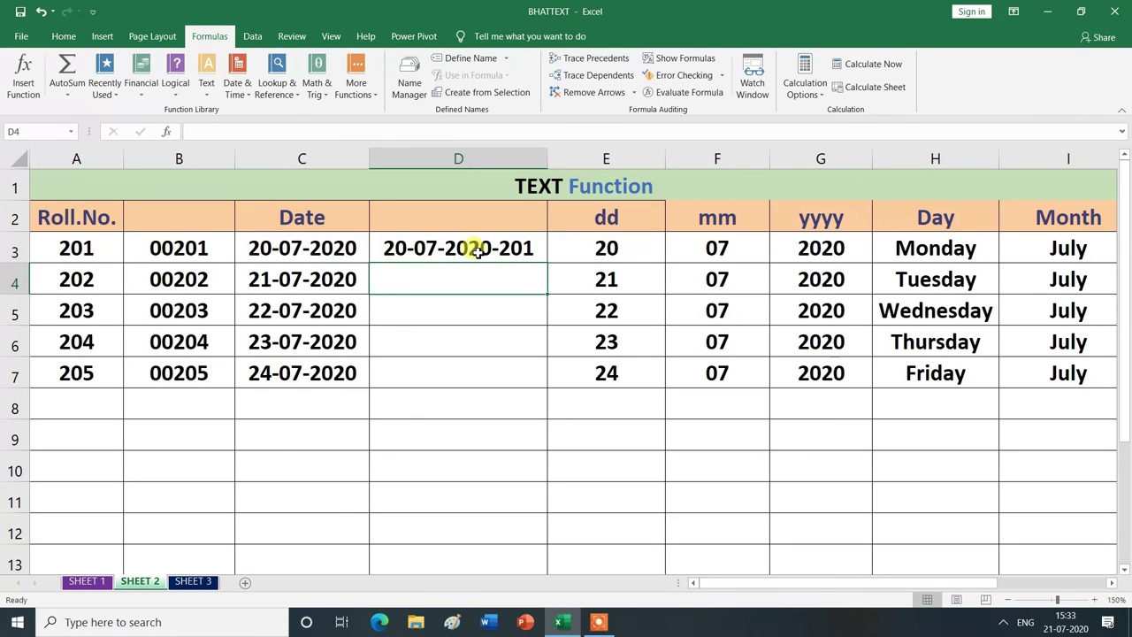
left_click(525, 252)
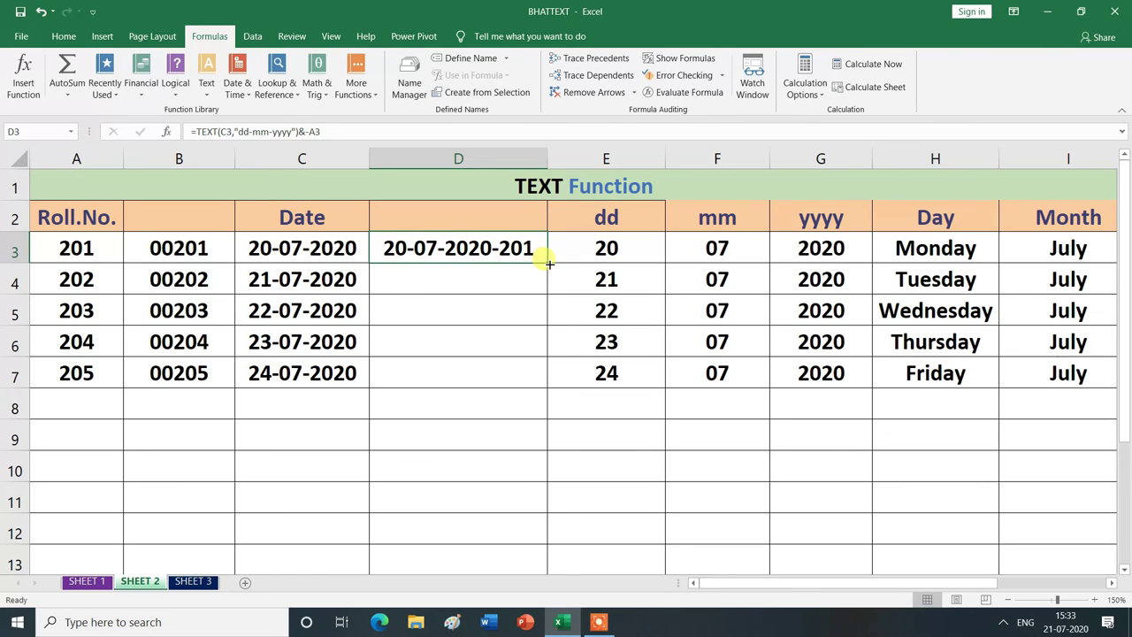
left_click_drag(549, 262, 554, 387)
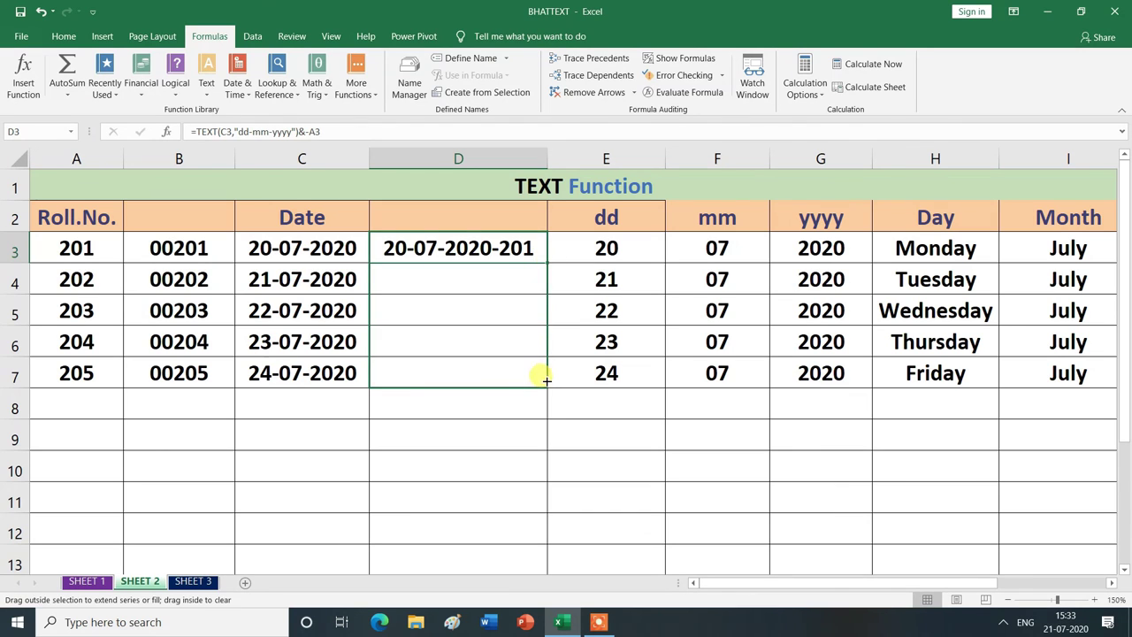
left_click(587, 434)
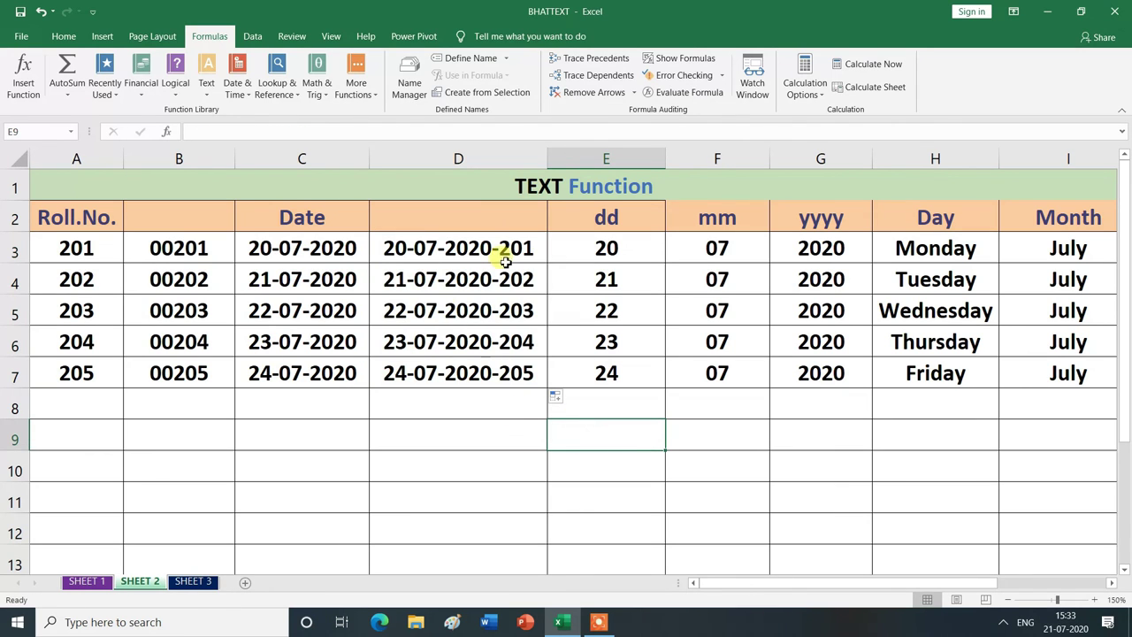